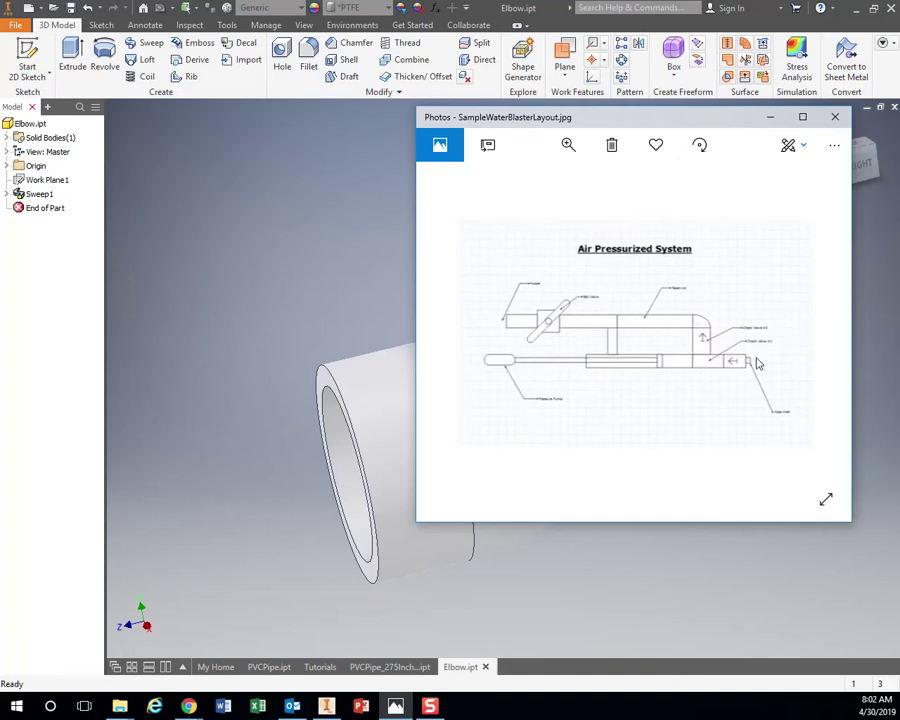
- Start a new file from the English Standard (in).iam assembly template
click(18, 28)
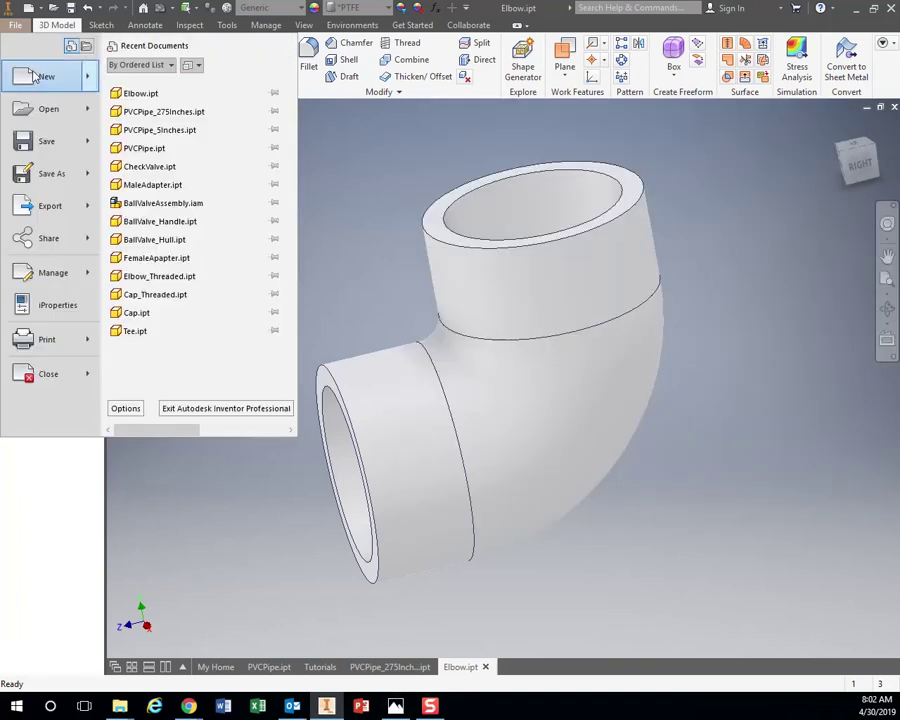
click(33, 78)
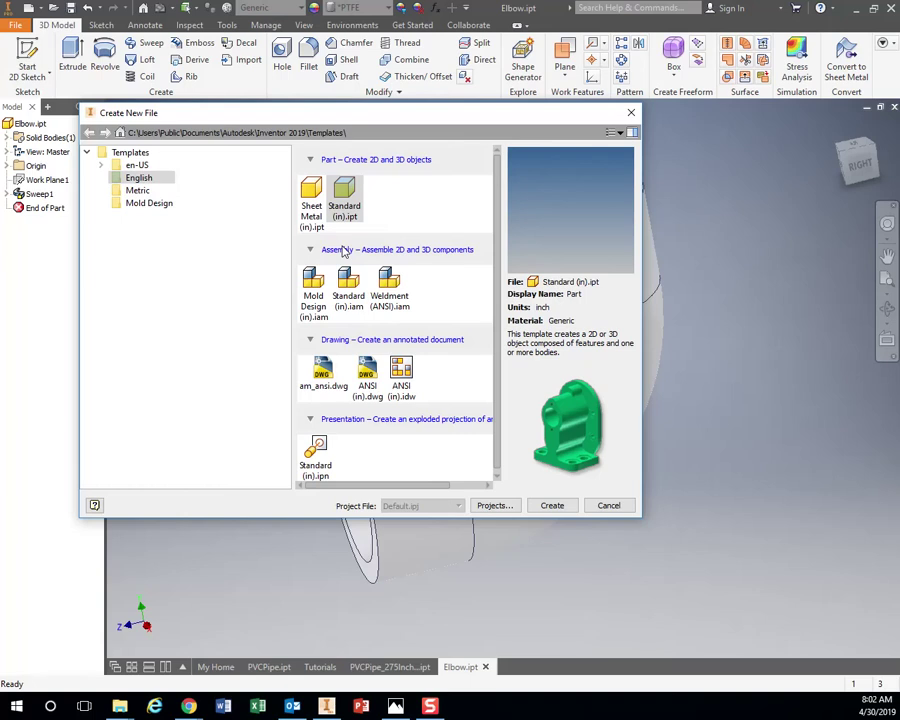
click(135, 178)
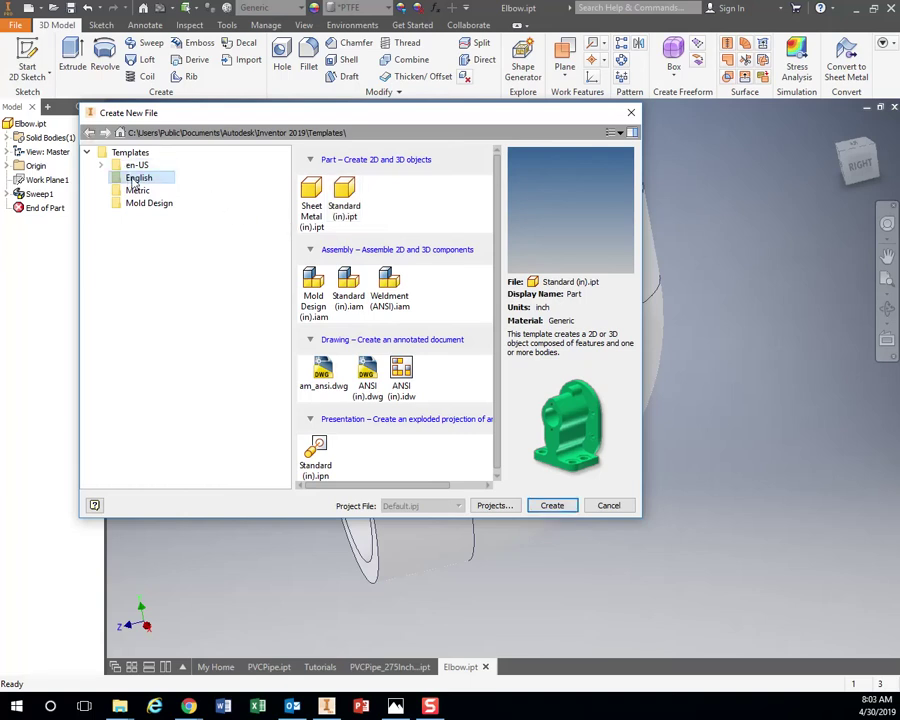
click(349, 290)
- Create the assembly and open Elbow.ipt from the parts folder for placement
click(552, 507)
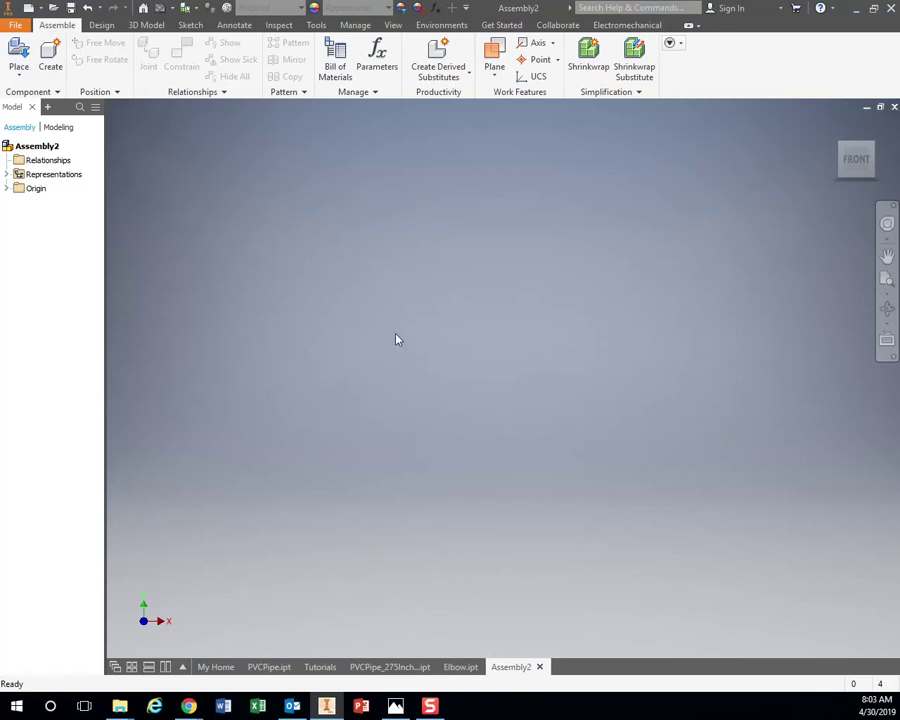
click(19, 57)
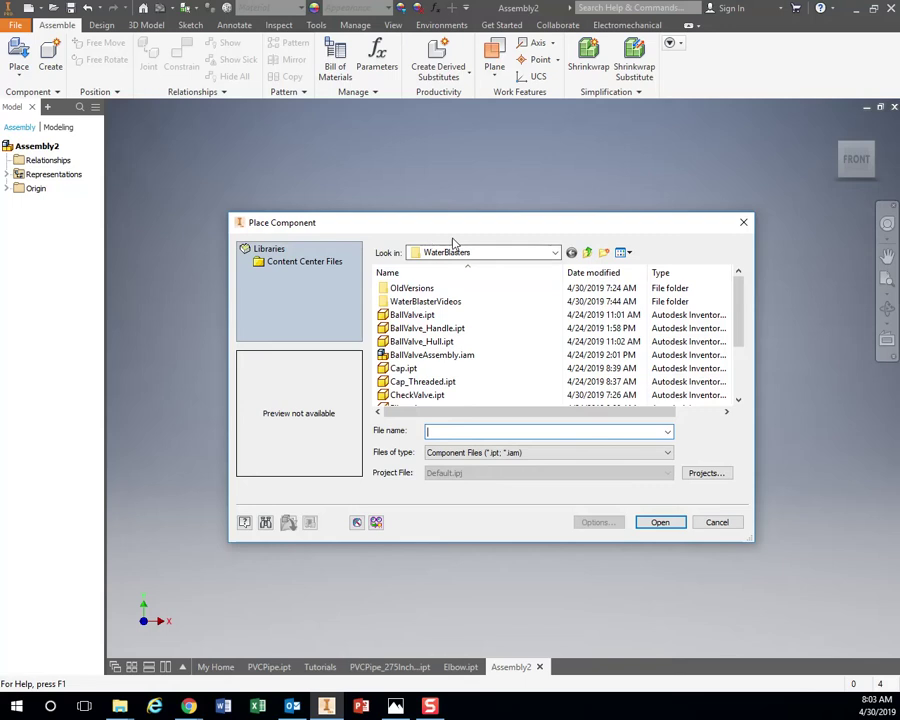
scroll(450, 360, down, 2)
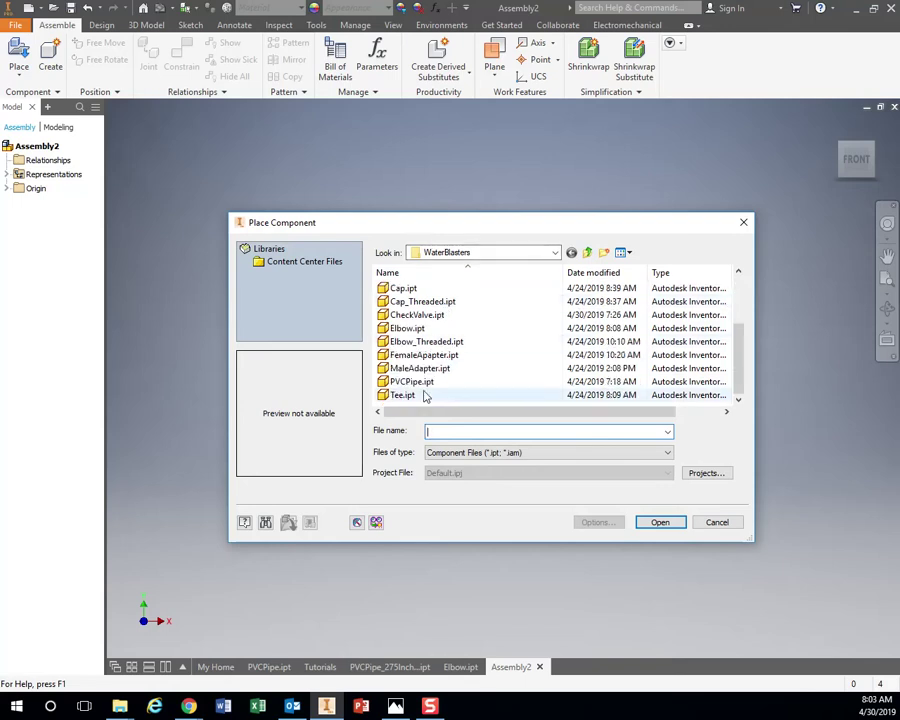
scroll(425, 394, up, 2)
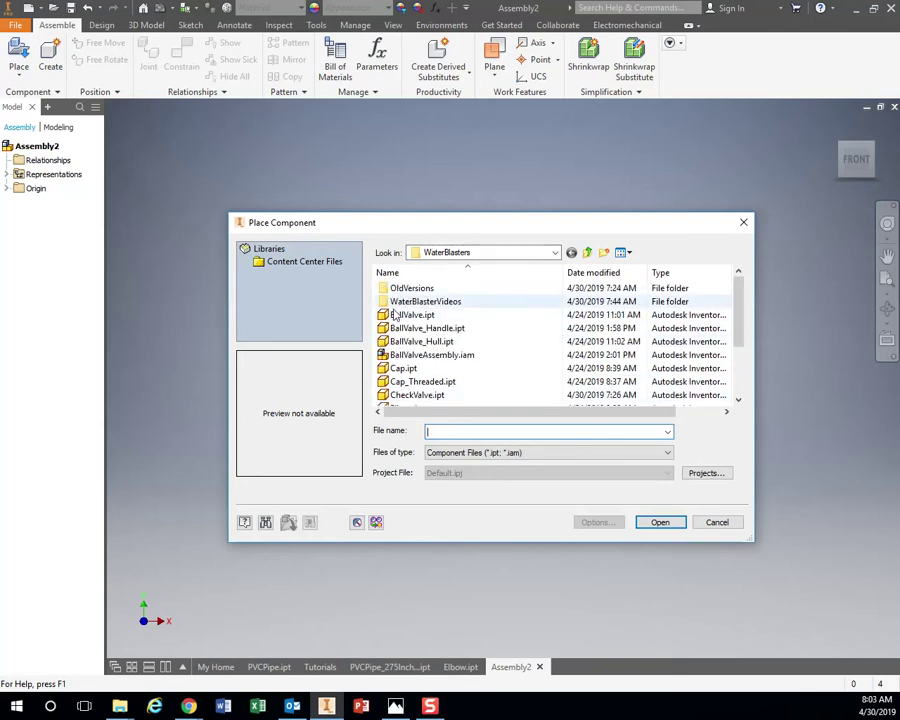
scroll(450, 345, down, 2)
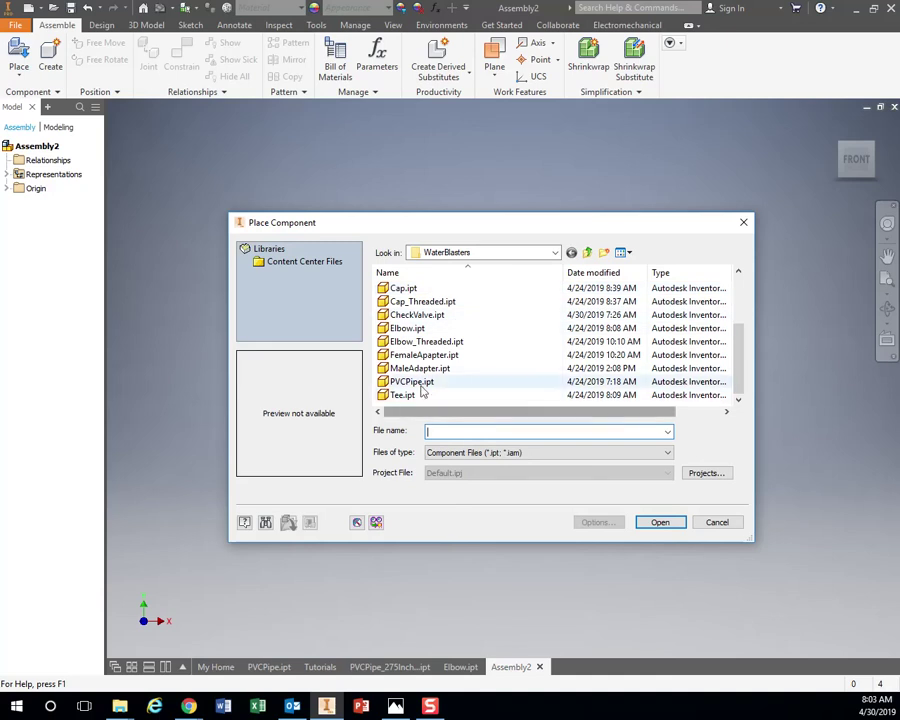
click(421, 331)
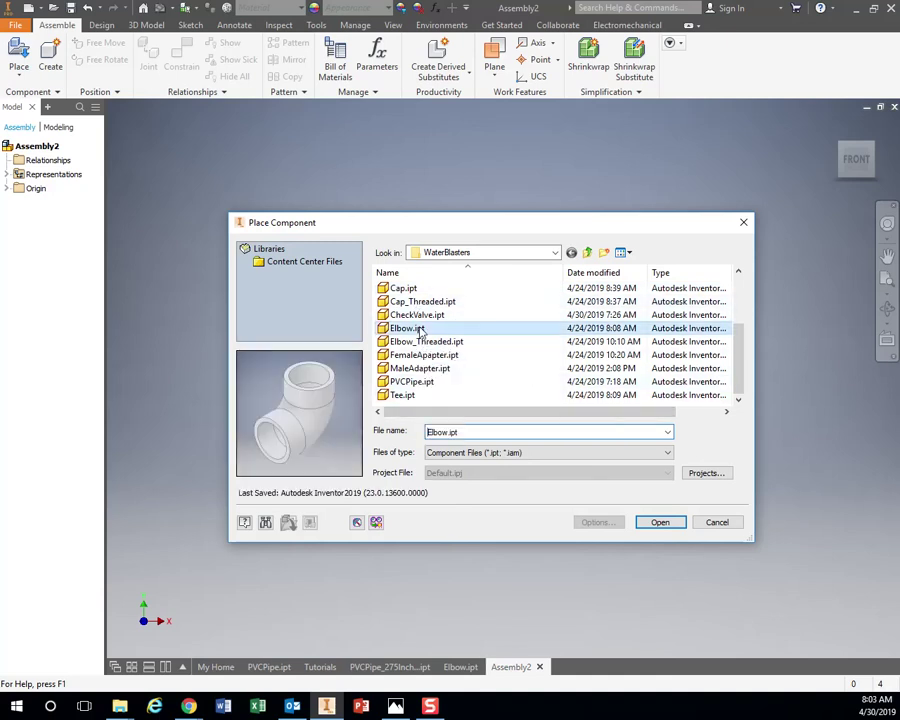
click(661, 522)
click(534, 415)
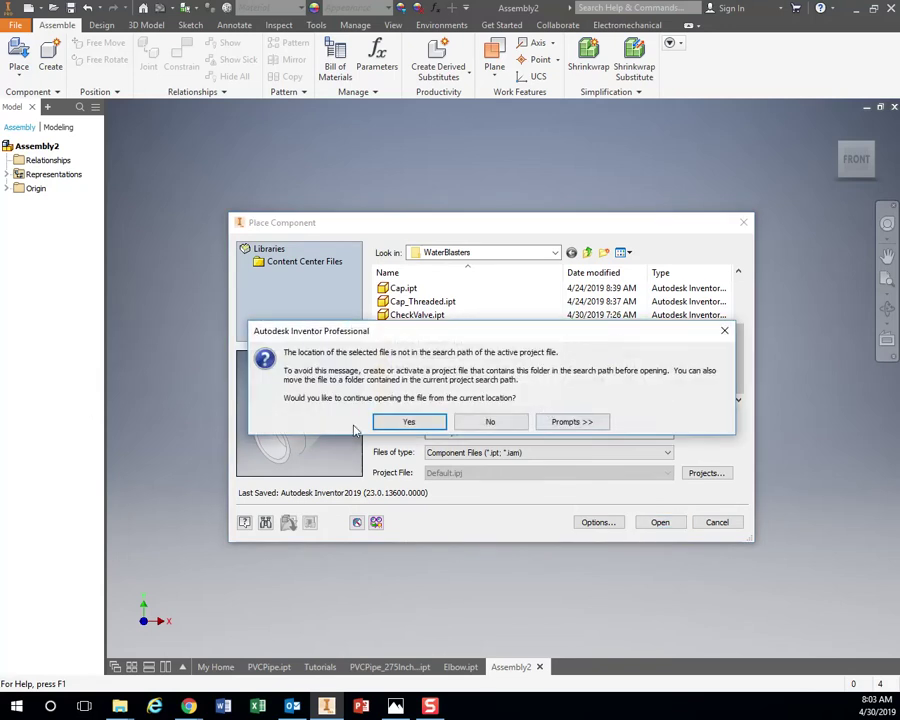
click(405, 420)
- Drop a single Elbow into the assembly, then bring up the SampleWaterBlasterLayout reference
click(514, 458)
right_click(700, 528)
key(Escape)
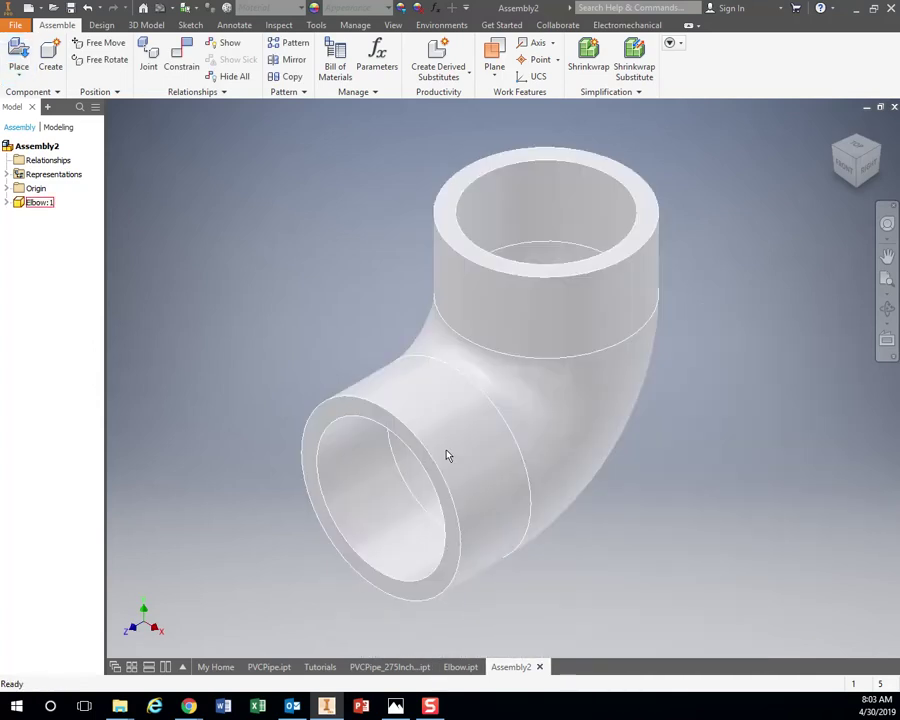
click(396, 706)
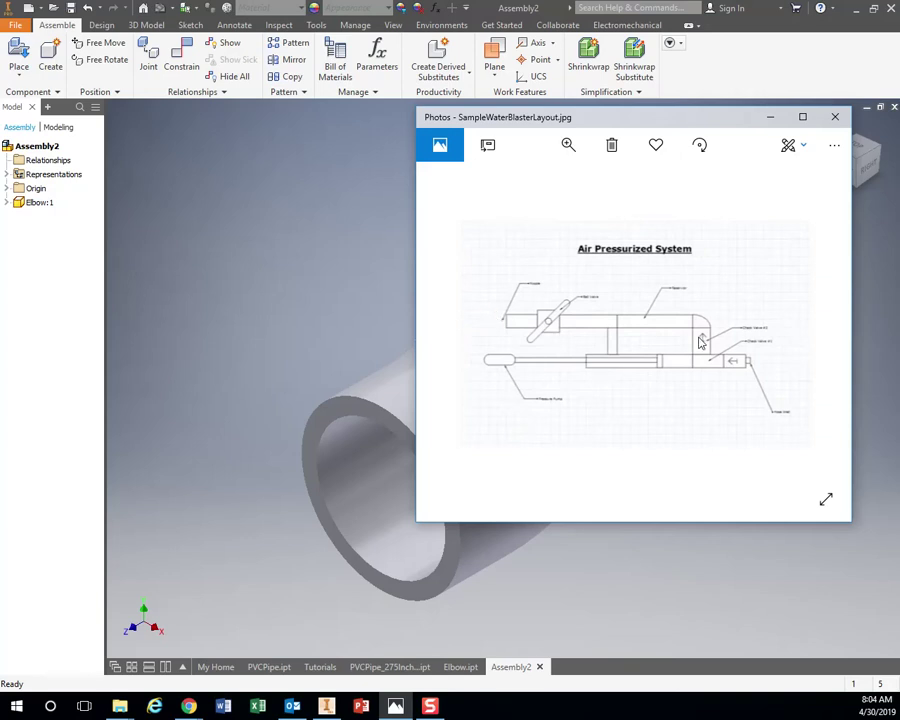
- Return to Inventor and start placing more components from the WaterBlasters folder
click(18, 55)
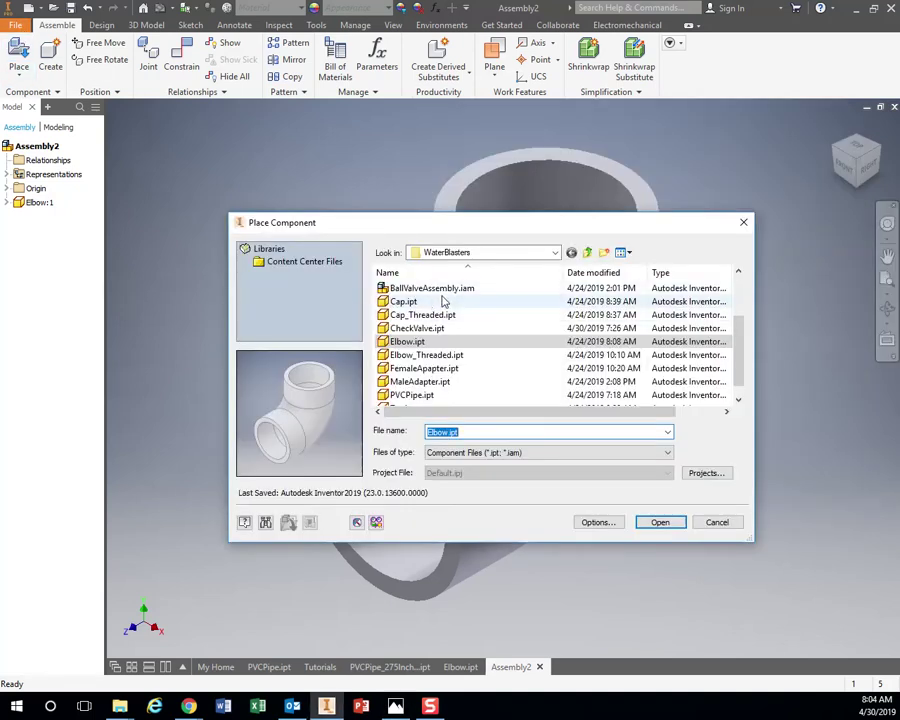
- Select BallValveAssembly.iam, Cap.ipt, CheckValve.ipt and Tee.ipt in Place Component
scroll(445, 335, up, 1)
click(440, 330)
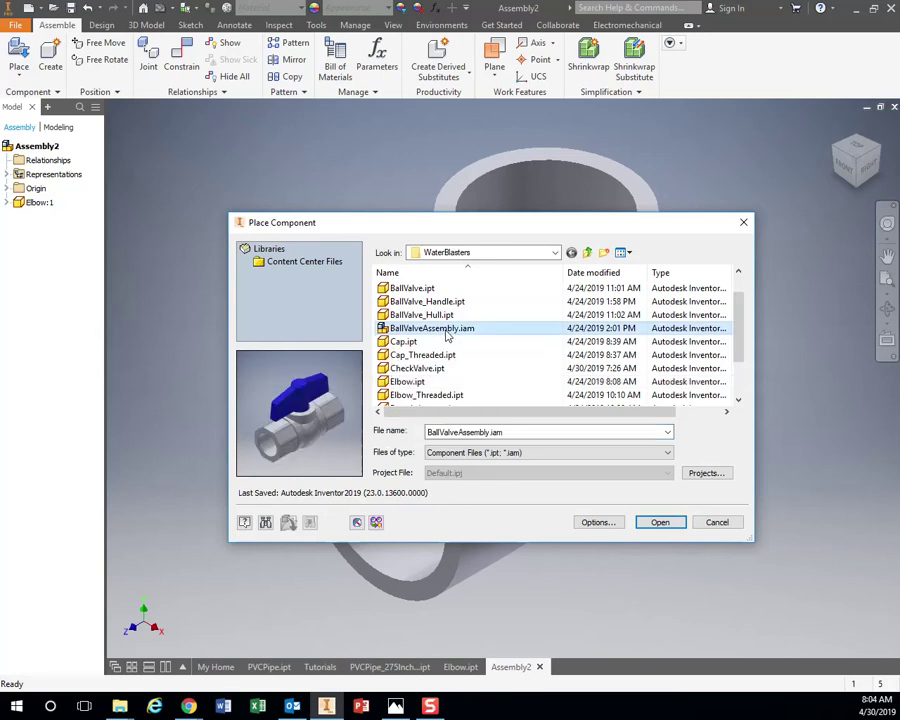
scroll(465, 349, down, 1)
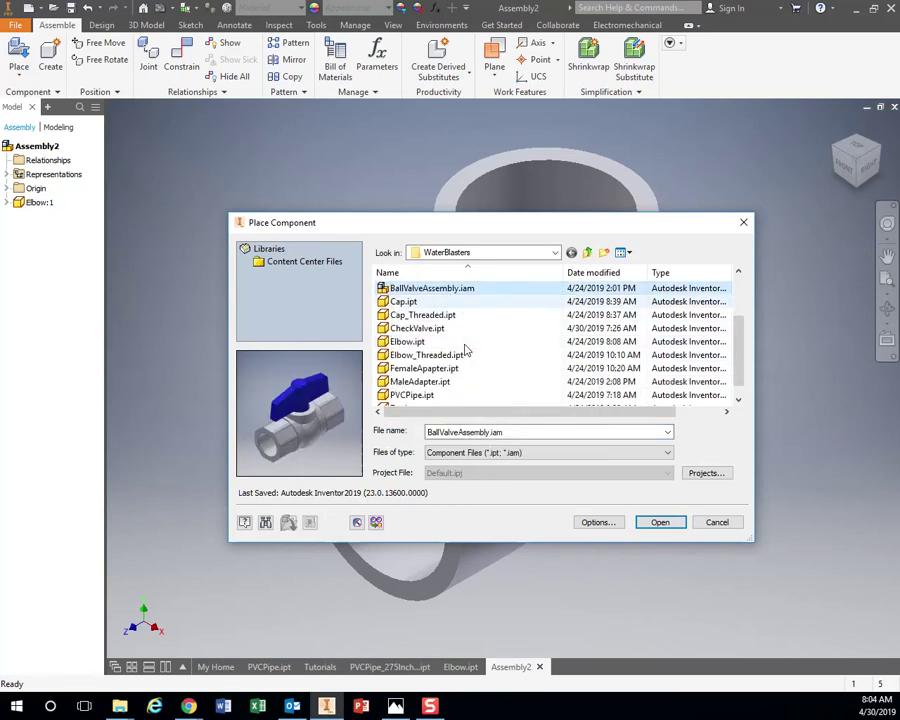
ctrl+click(406, 301)
scroll(424, 330, down, 1)
ctrl+click(424, 315)
ctrl+click(410, 396)
- Open the four files, confirm the prompts, and place one instance of each
click(655, 522)
click(540, 416)
click(410, 421)
click(533, 416)
click(410, 421)
click(536, 416)
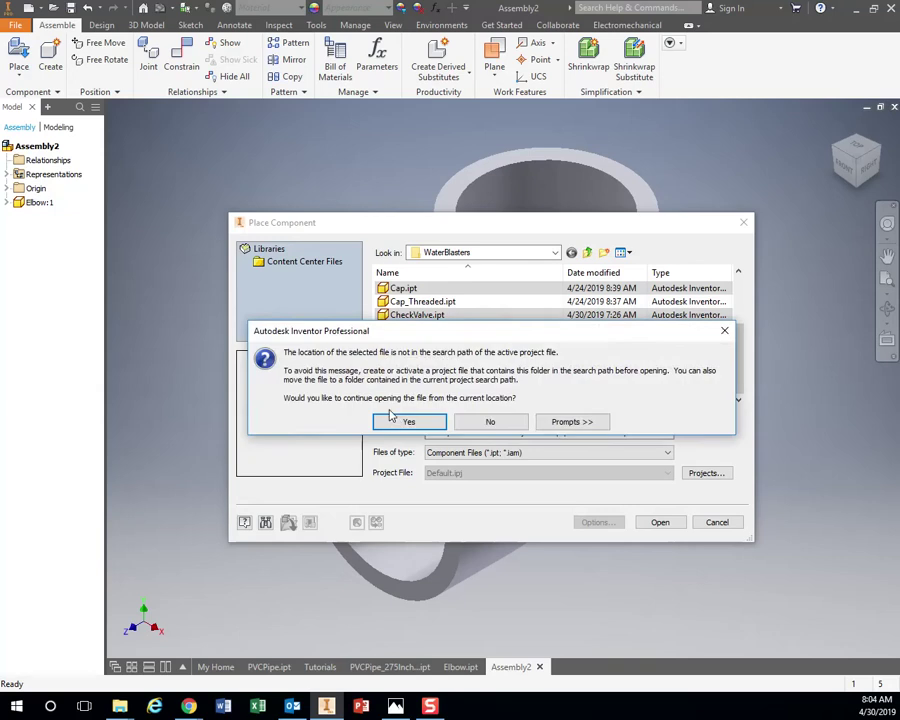
click(410, 421)
scroll(566, 382, down, 4)
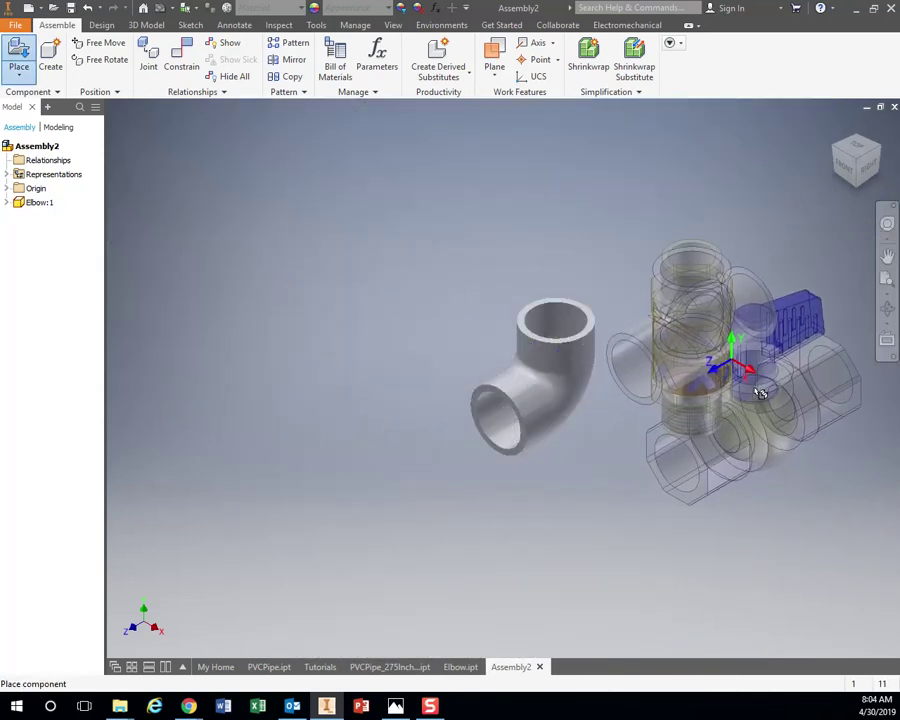
click(750, 398)
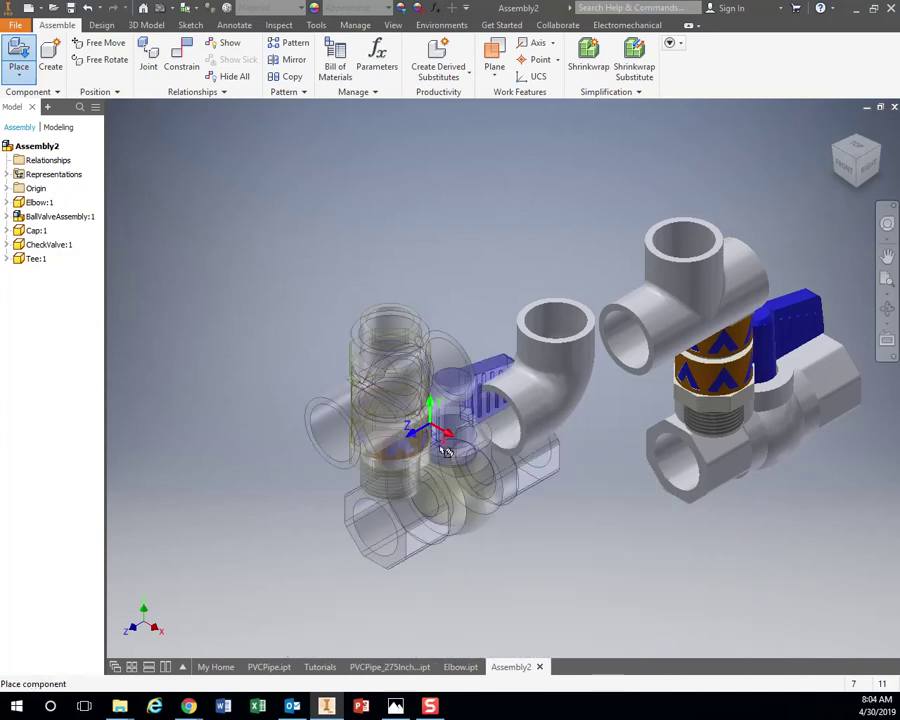
right_click(383, 416)
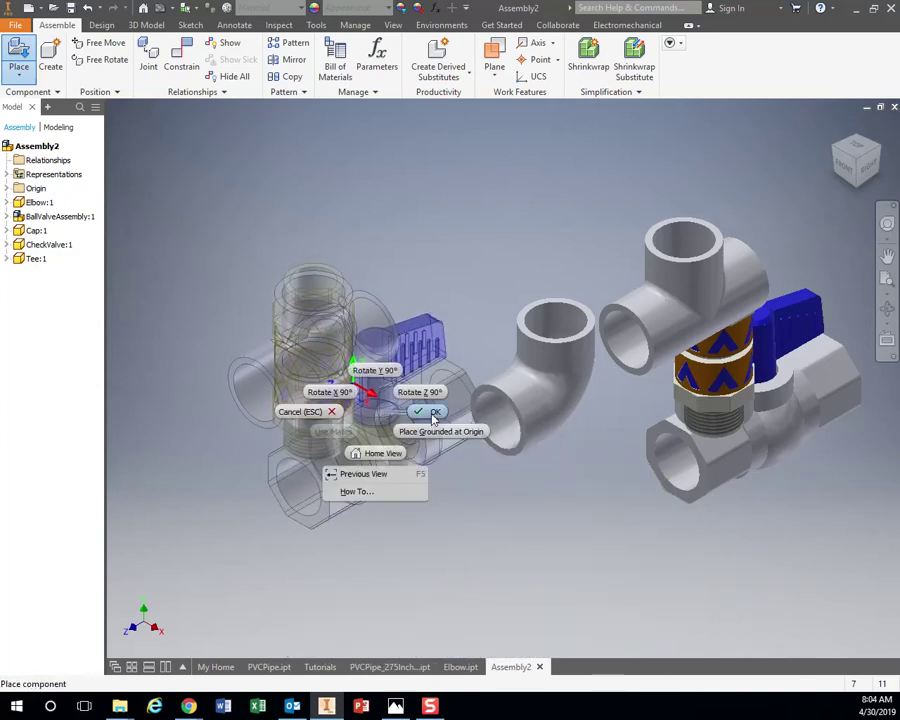
click(420, 410)
- Move the elbow to the left and the tee to the lower left
drag(555, 395, 434, 362)
click(620, 311)
drag(620, 311, 175, 465)
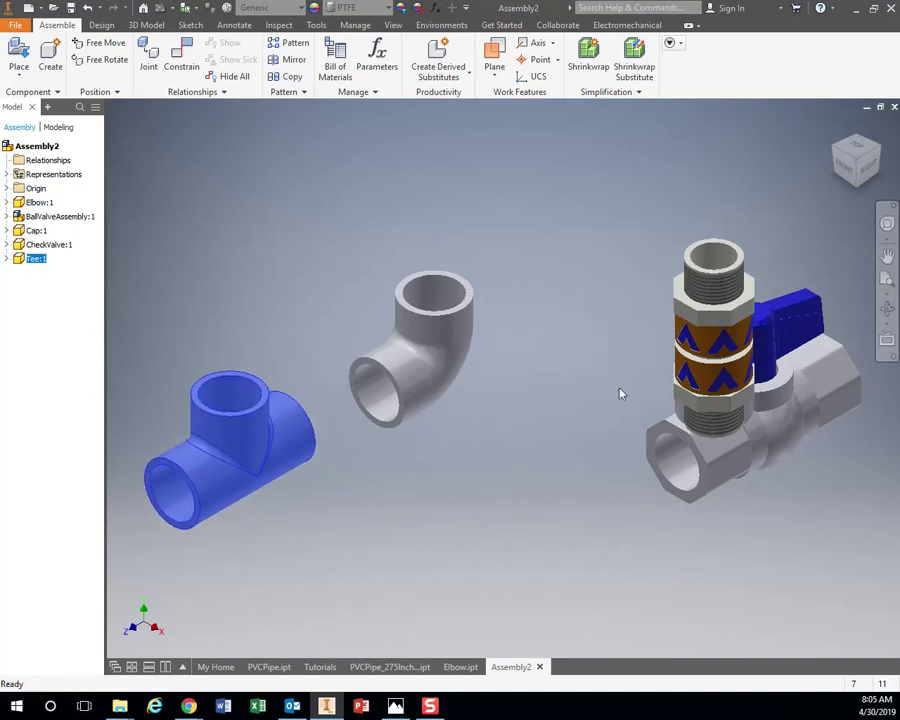
- Spread the check valve, ball valve, cap, elbow and tee apart across the workspace
drag(713, 378, 273, 215)
drag(760, 455, 675, 310)
drag(728, 404, 488, 530)
scroll(655, 522, down, 3)
drag(645, 390, 232, 383)
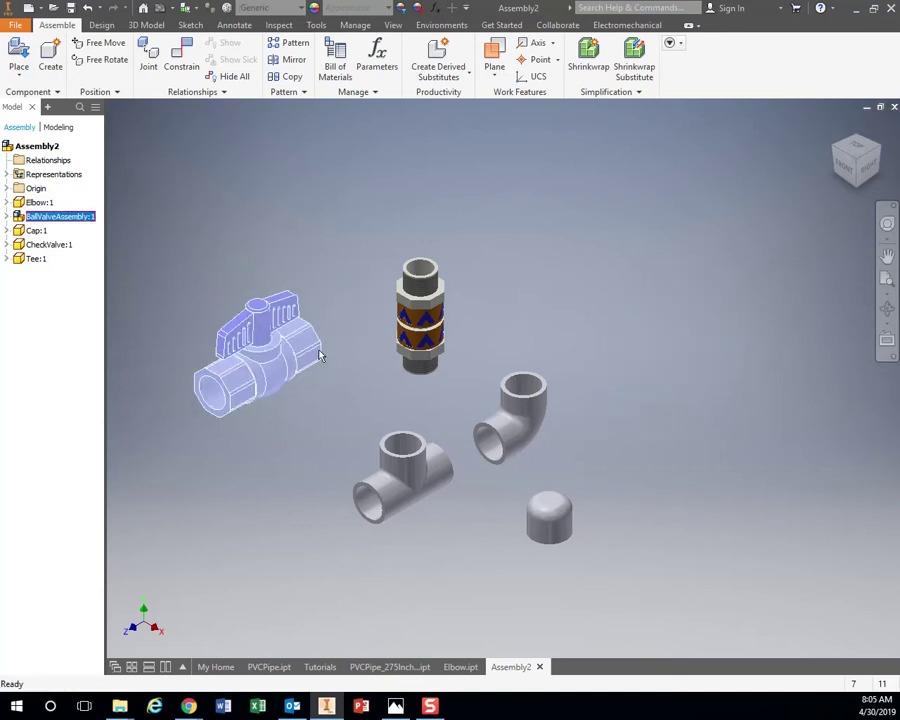
drag(434, 334, 679, 311)
drag(518, 445, 580, 250)
drag(405, 472, 663, 430)
drag(665, 295, 622, 318)
- Create second instances of the check valve and cap by copying and pasting them
click(19, 52)
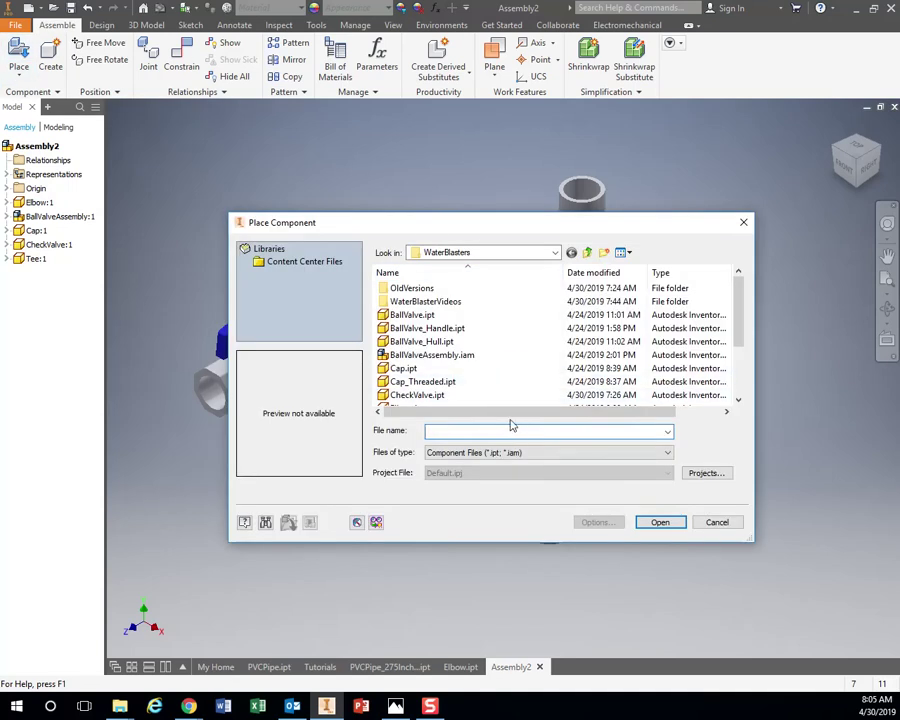
click(420, 395)
click(730, 524)
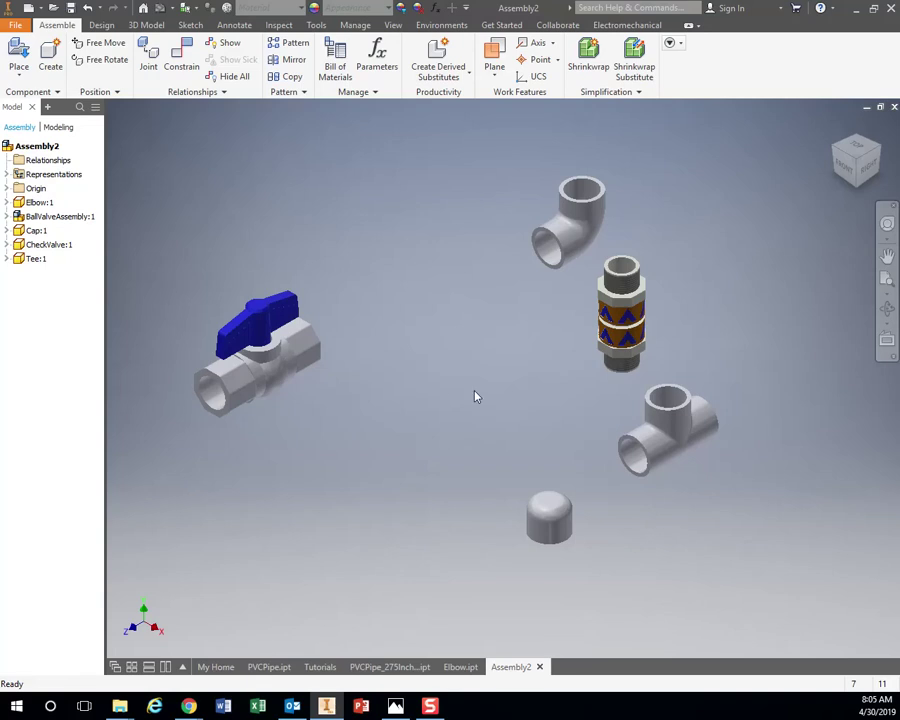
click(630, 350)
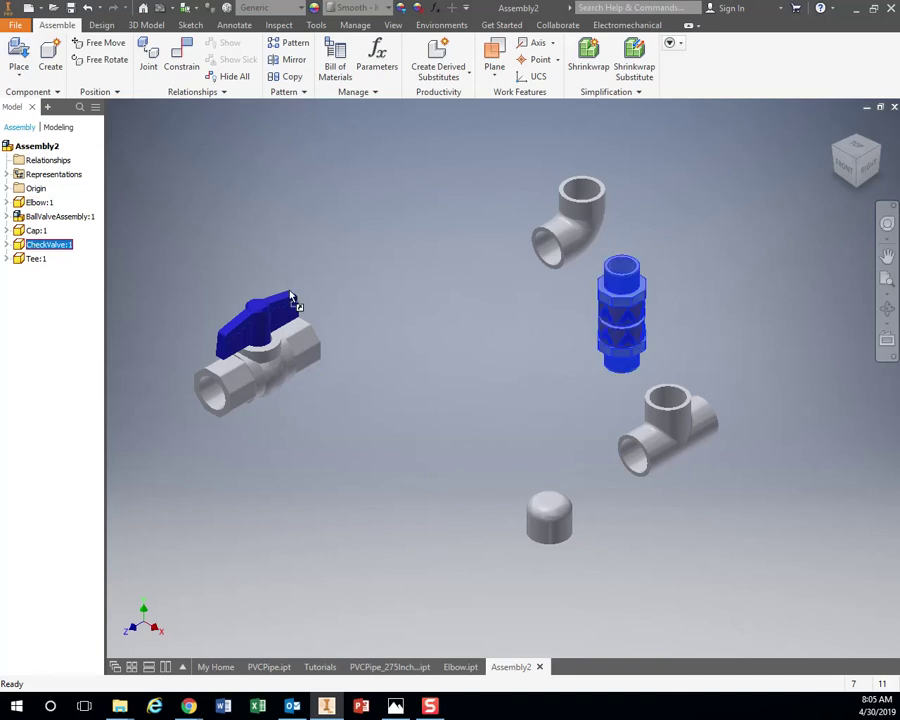
click(552, 520)
key(ctrl+c)
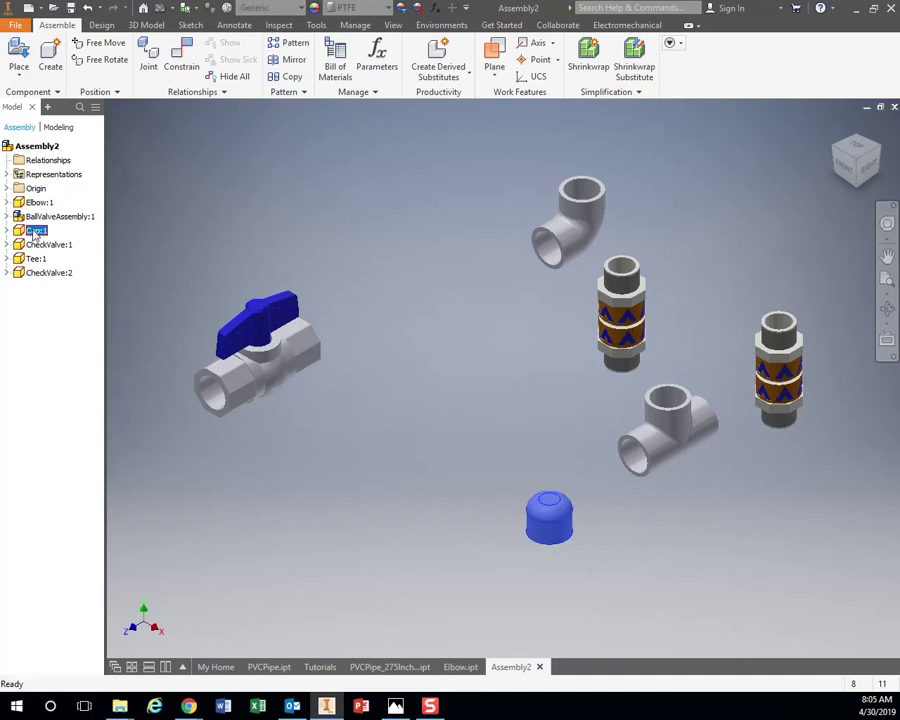
key(ctrl+v)
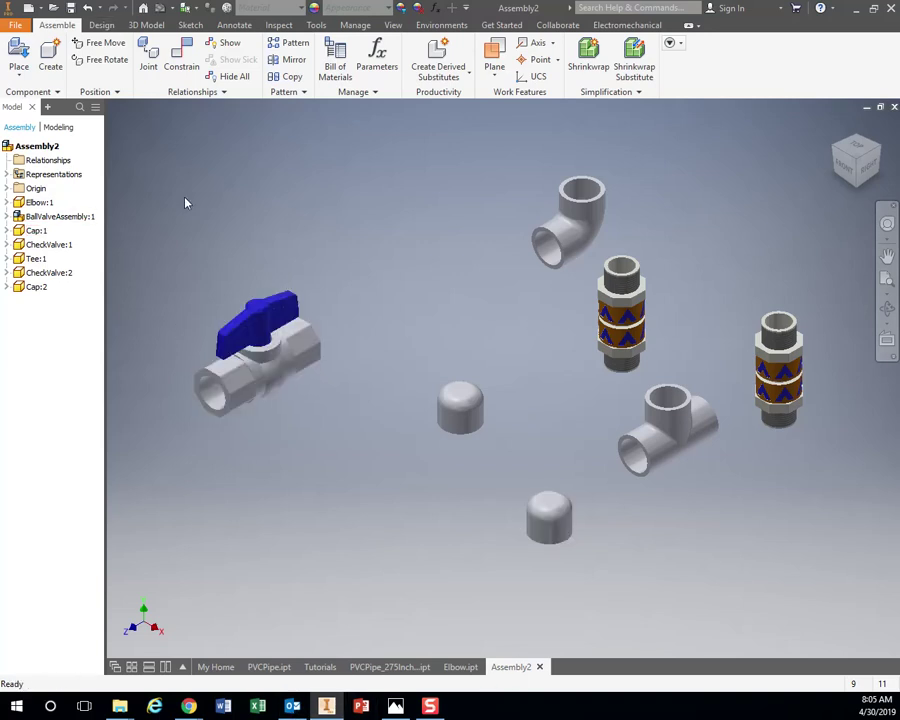
click(576, 218)
- Try freely rotating the elbow, then undo the rotation
click(507, 228)
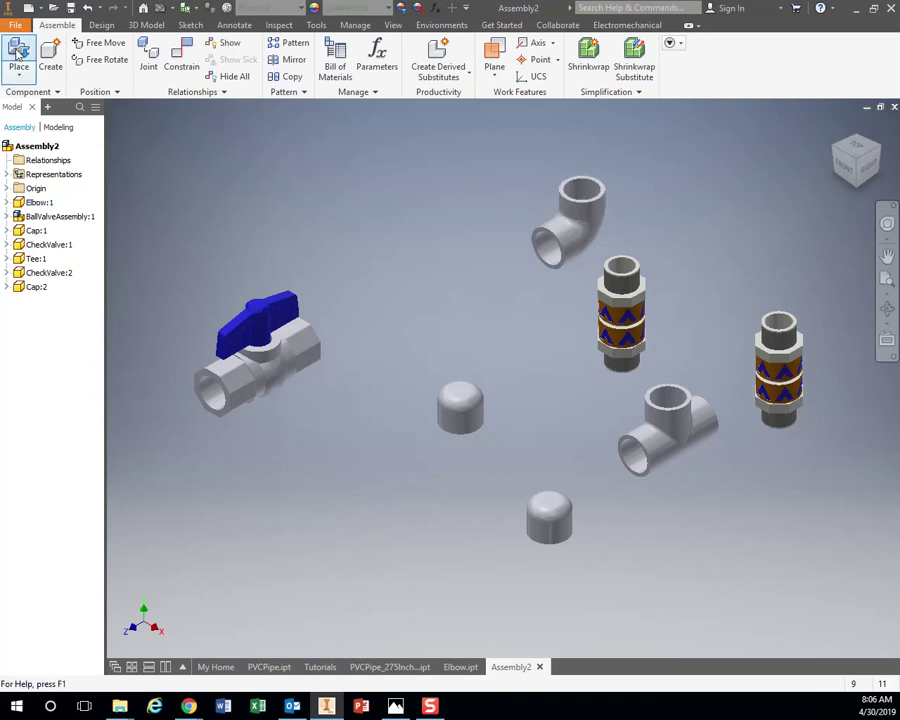
click(108, 60)
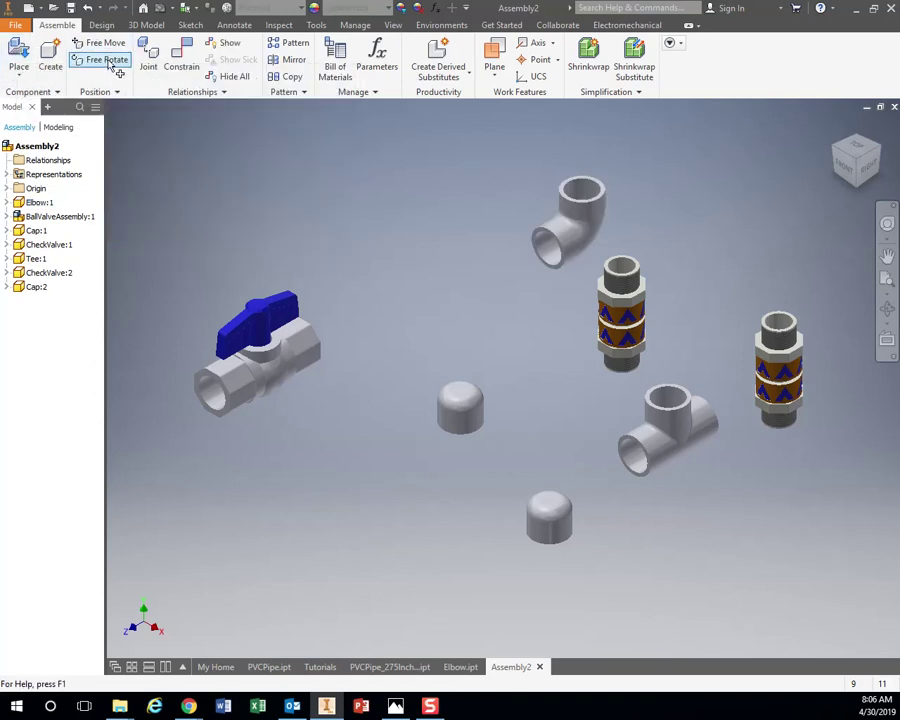
click(594, 204)
mouse_move(565, 188)
mouse_down()
mouse_move(526, 215)
mouse_move(580, 160)
mouse_move(536, 330)
mouse_move(502, 237)
mouse_move(561, 205)
mouse_up()
right_click(465, 267)
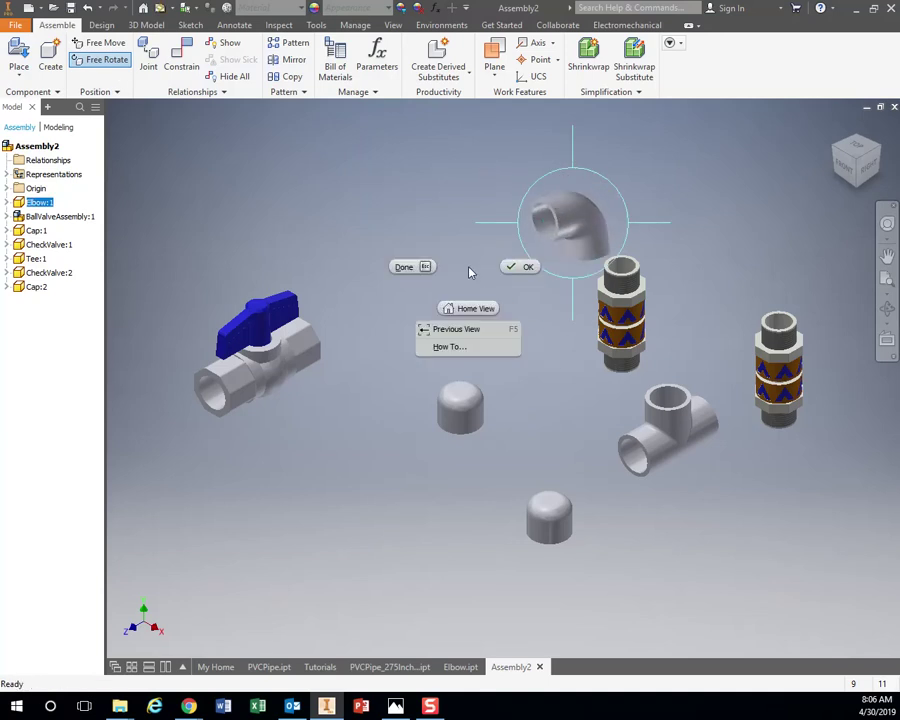
click(518, 265)
key(ctrl+z)
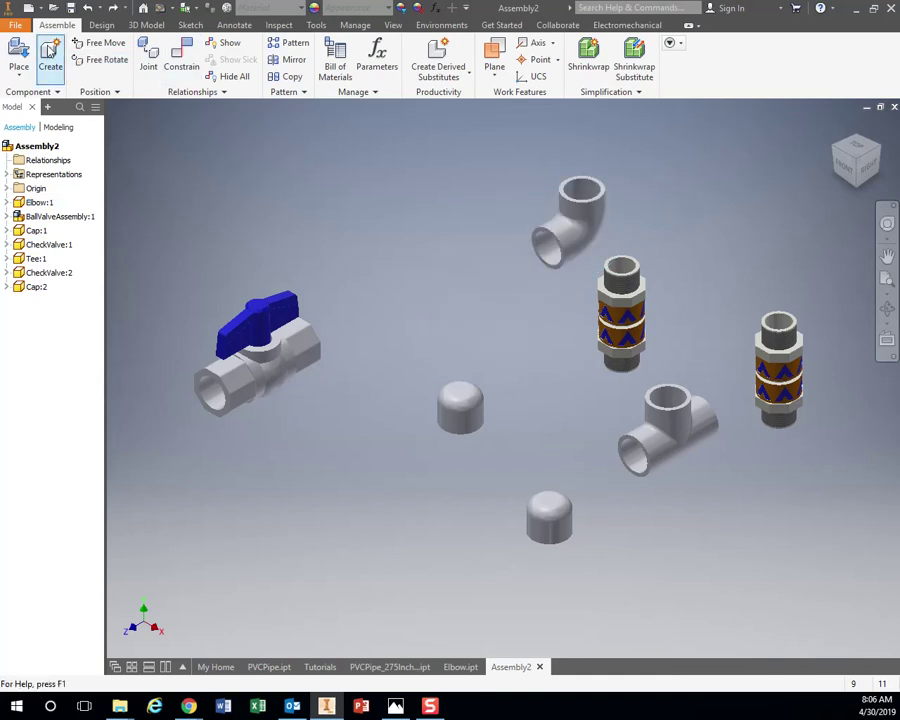
- Open Elbow.ipt again from the parts folder for placement
click(18, 56)
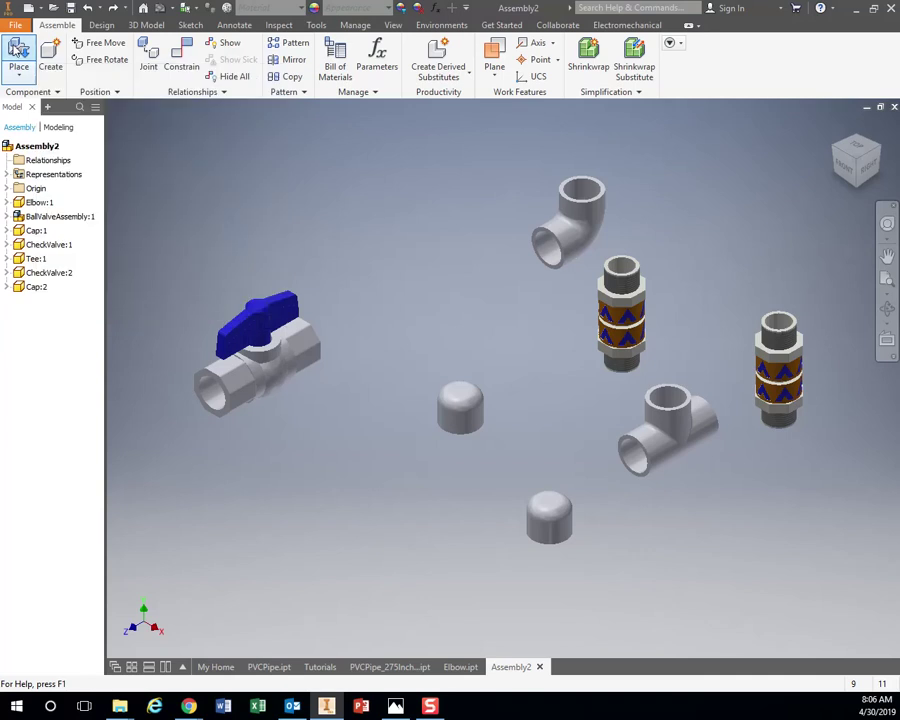
scroll(433, 398, down, 1)
click(412, 368)
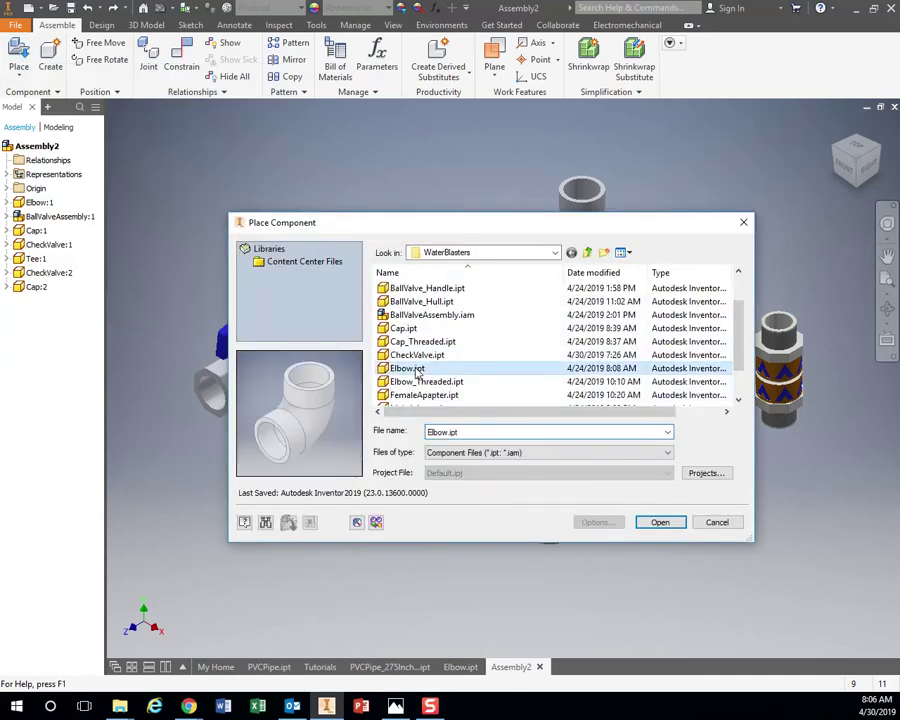
click(665, 522)
click(537, 417)
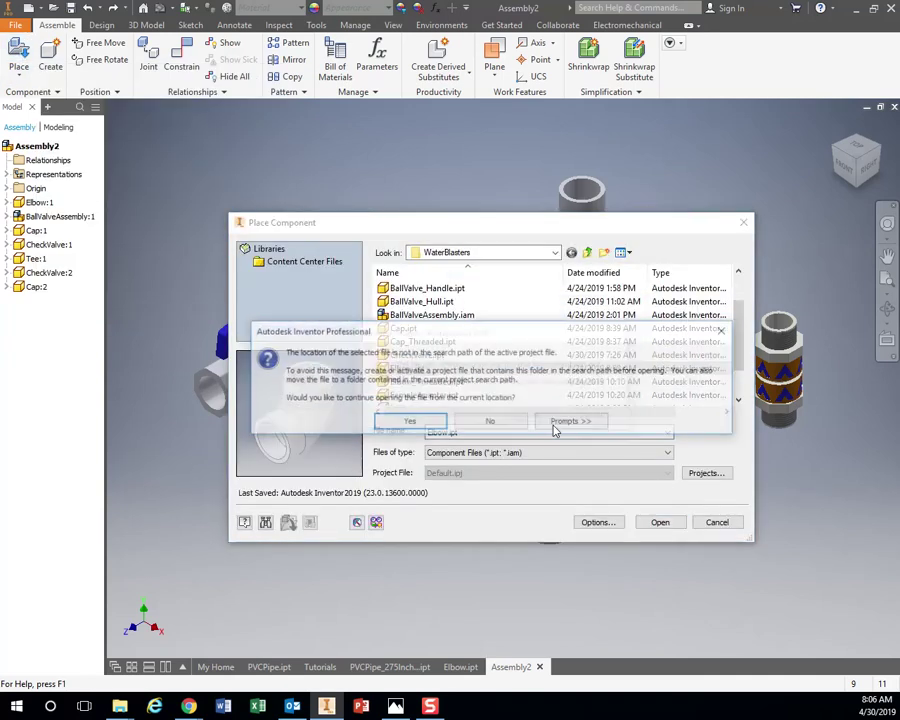
click(408, 421)
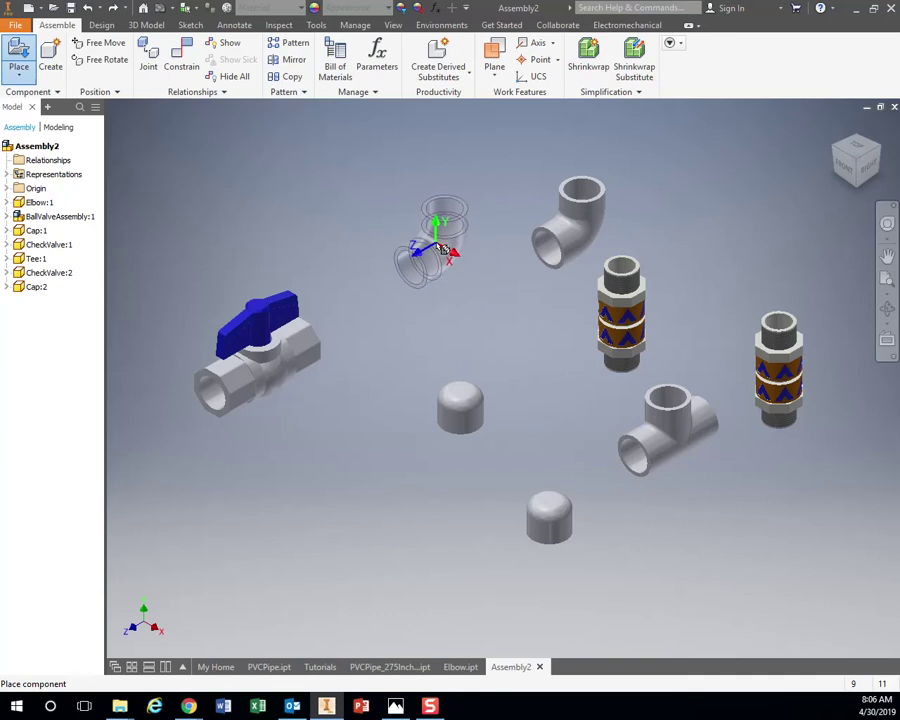
- Place a new elbow rotated 90° about X, delete Elbow:1, and bring up the layout drawing
right_click(441, 248)
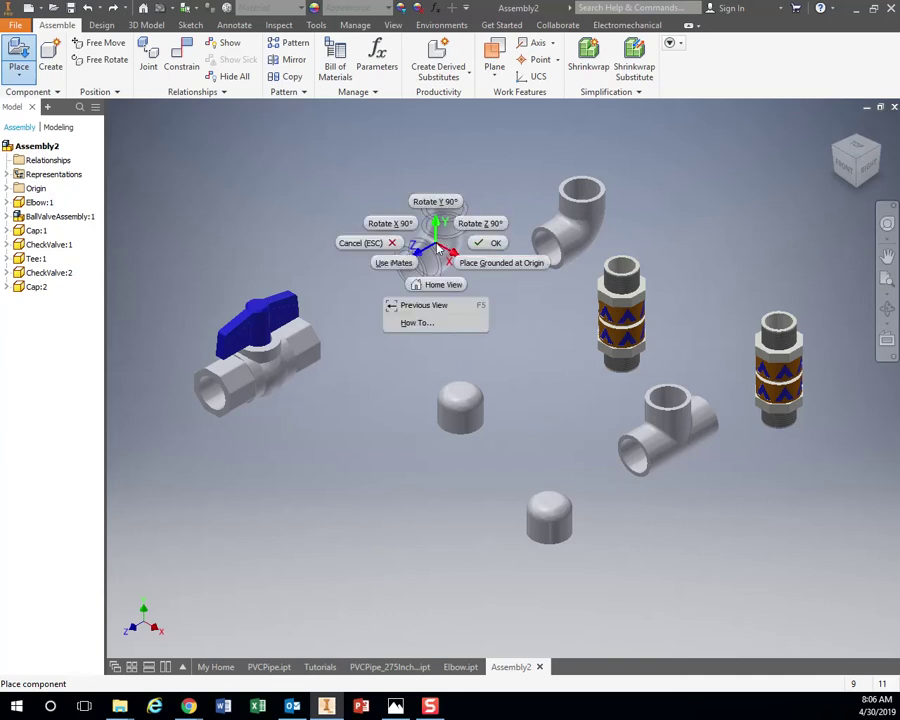
click(393, 224)
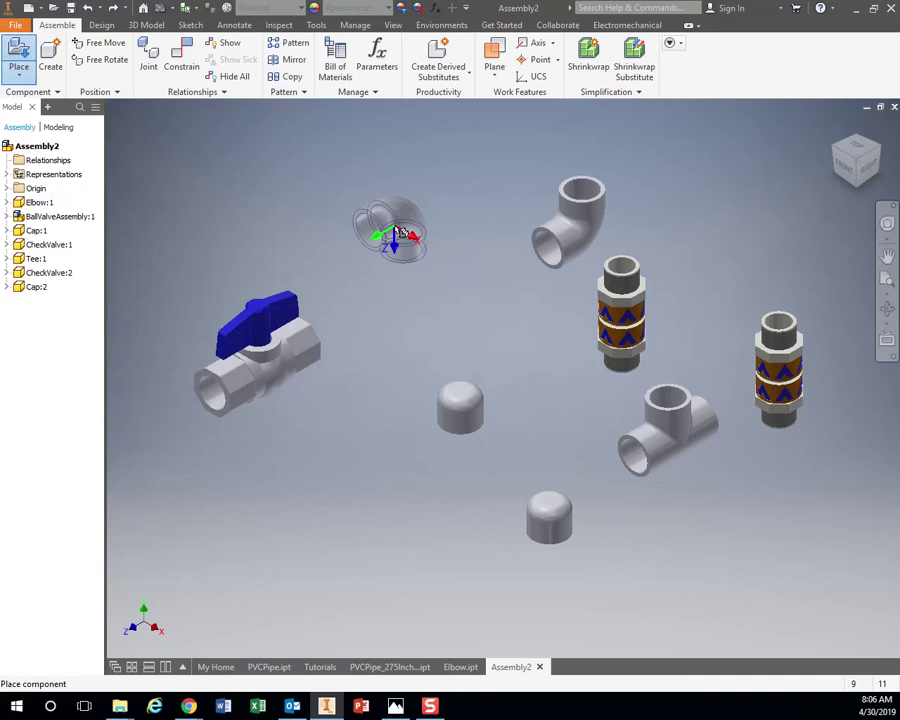
click(444, 257)
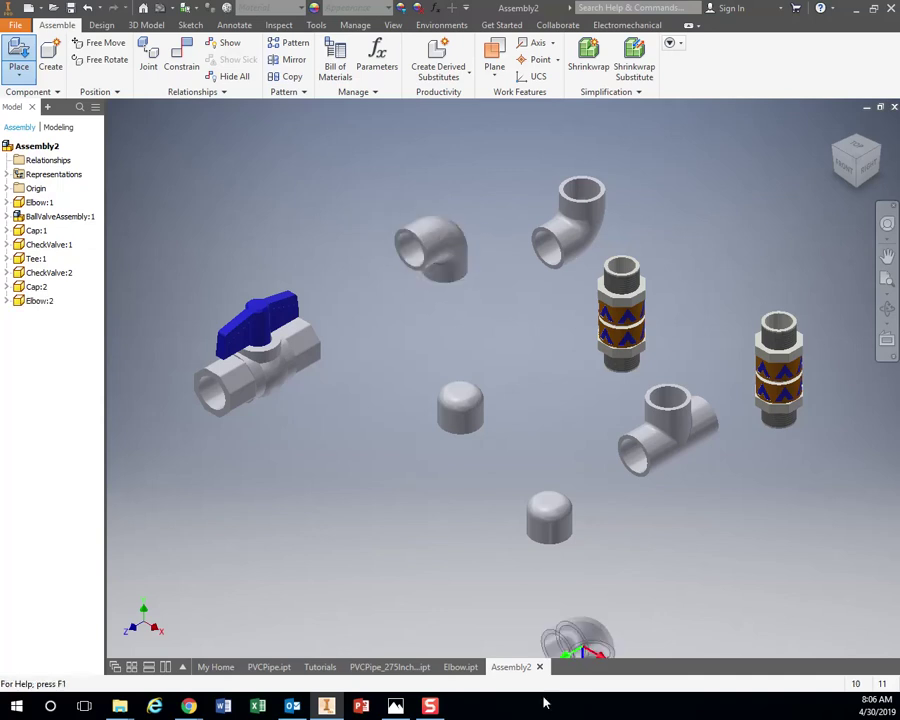
right_click(385, 466)
click(443, 461)
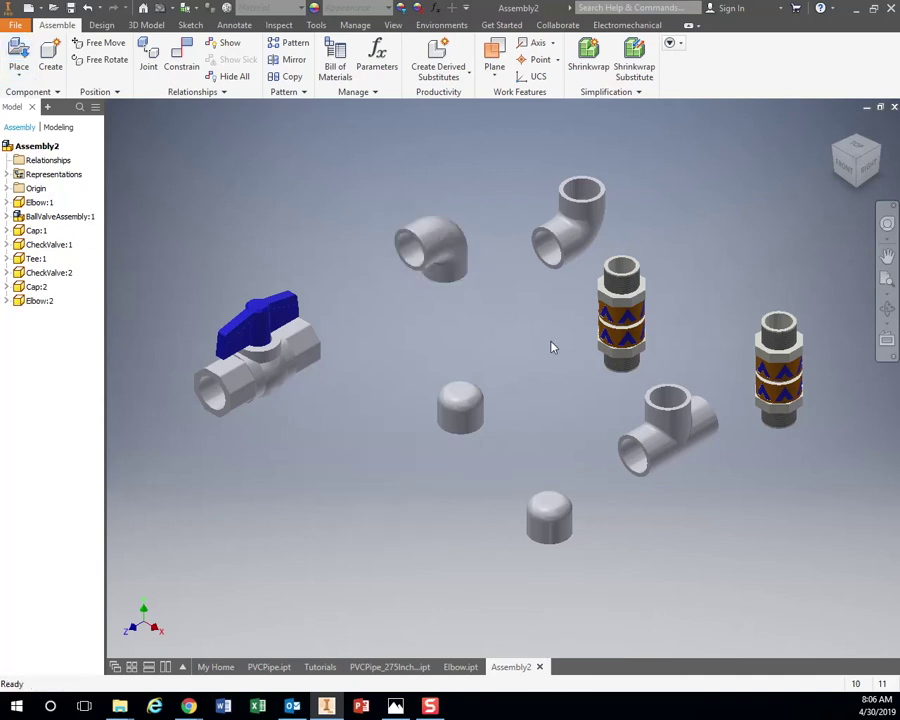
click(580, 226)
key(Delete)
click(395, 706)
drag(648, 126, 694, 266)
- Arrange the Inventor and Photos layout windows side by side
click(889, 8)
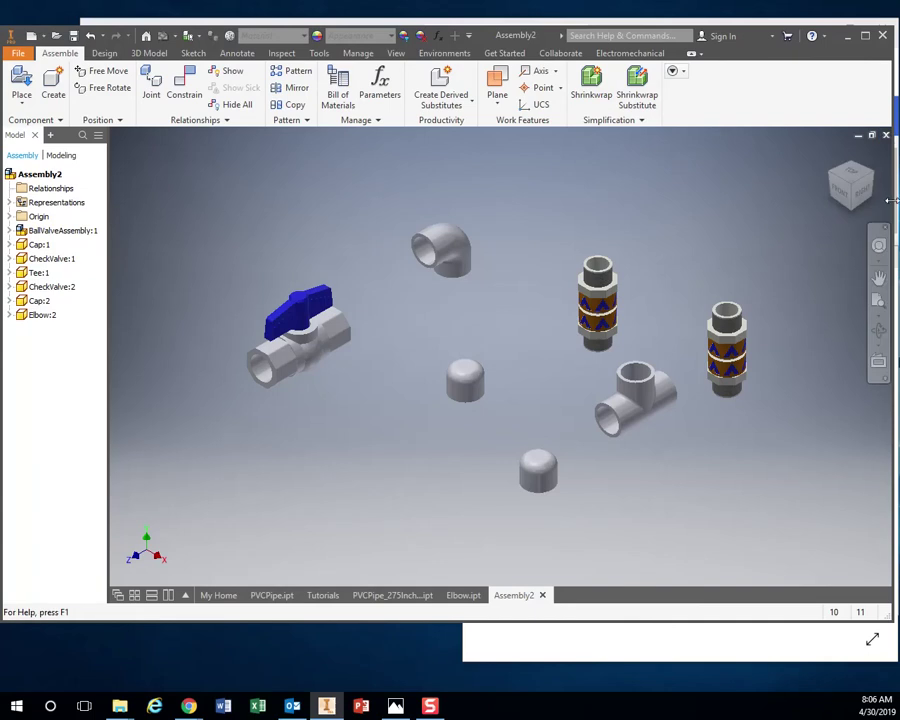
drag(895, 201, 656, 202)
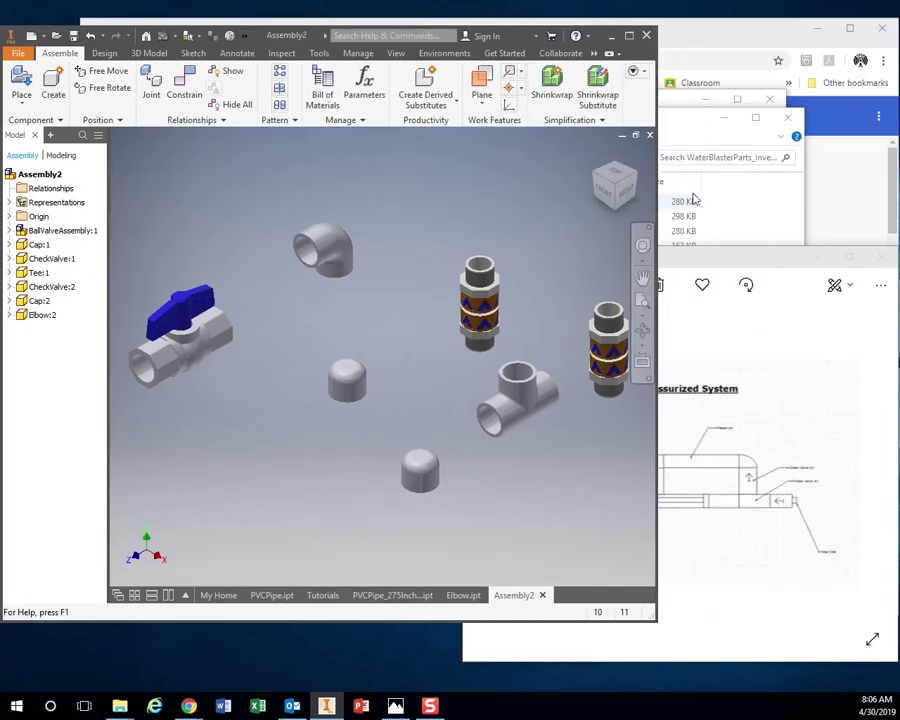
click(728, 124)
click(728, 124)
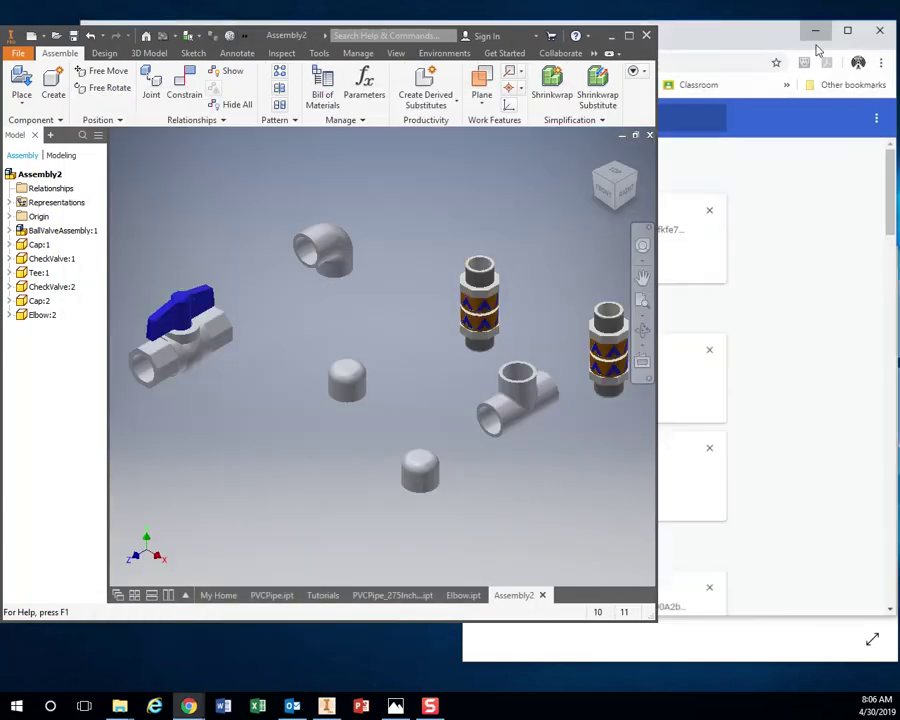
click(814, 28)
drag(729, 255, 819, 116)
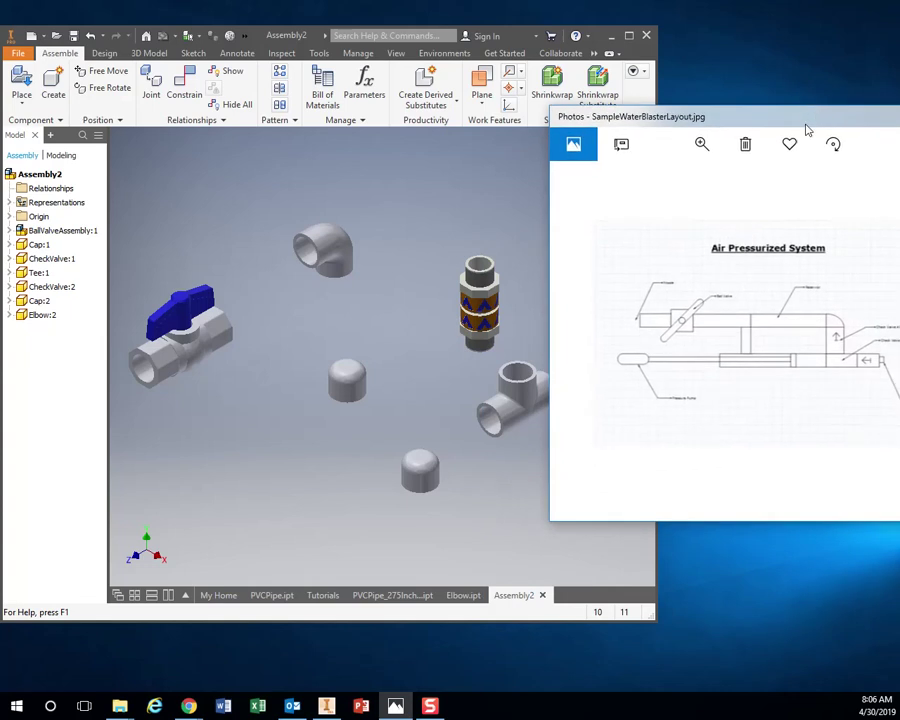
click(598, 557)
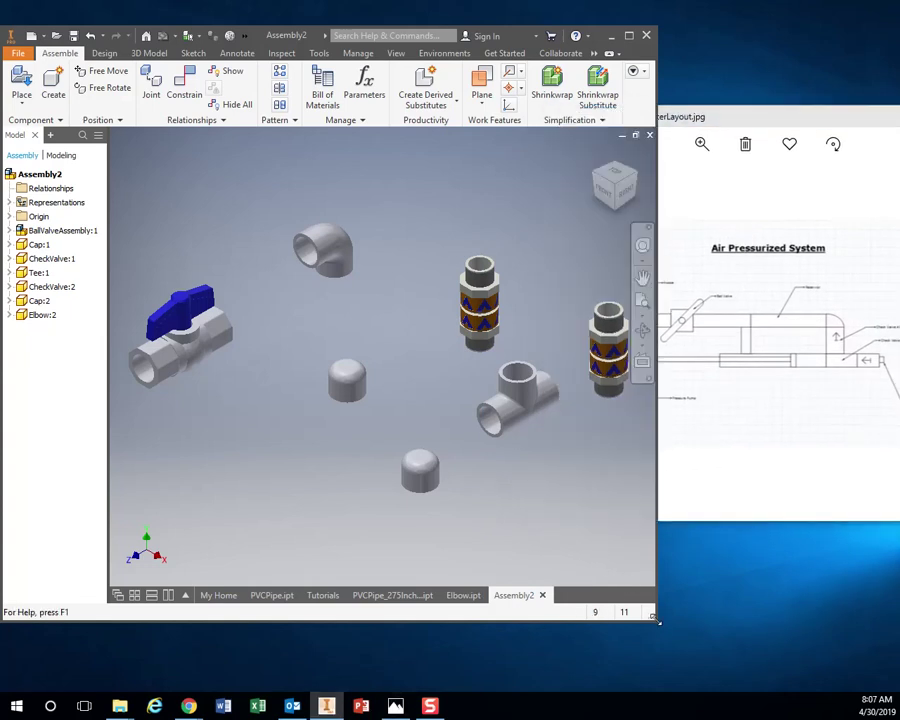
drag(655, 620, 637, 645)
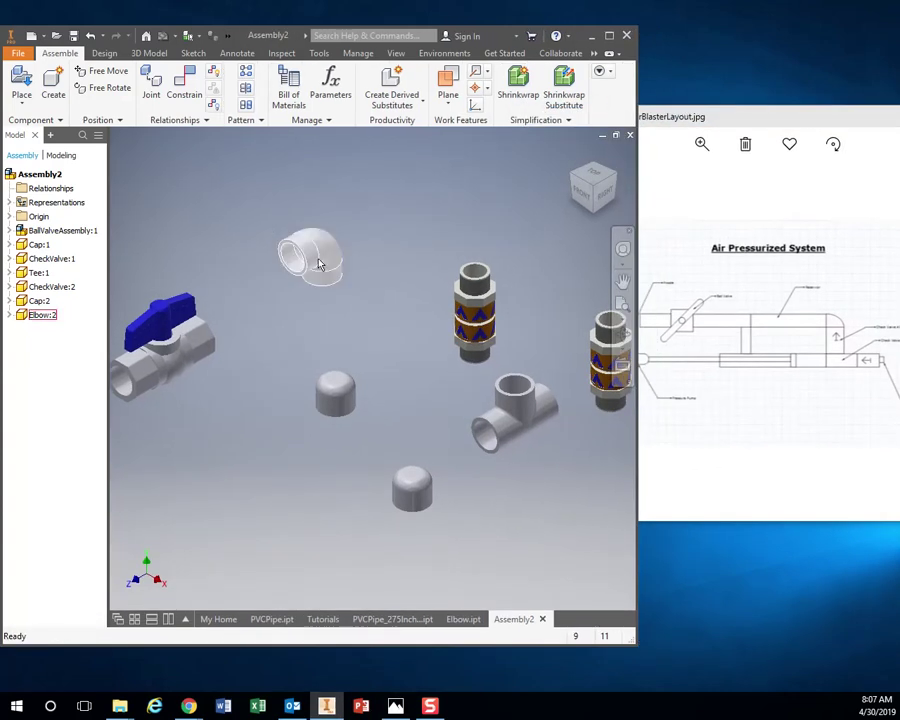
- Drag the elbow, check valves, tee, caps and ball valve into the drawing's arrangement, then maximize Inventor
drag(319, 264, 456, 212)
drag(486, 309, 475, 300)
drag(503, 416, 464, 404)
drag(592, 415, 569, 357)
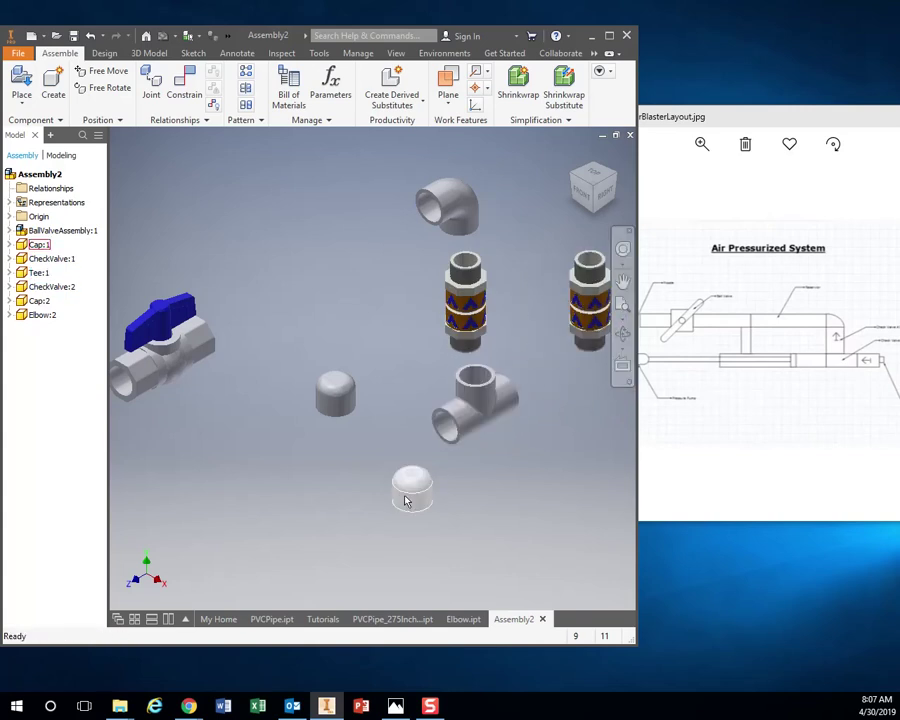
drag(406, 501, 276, 516)
click(315, 399)
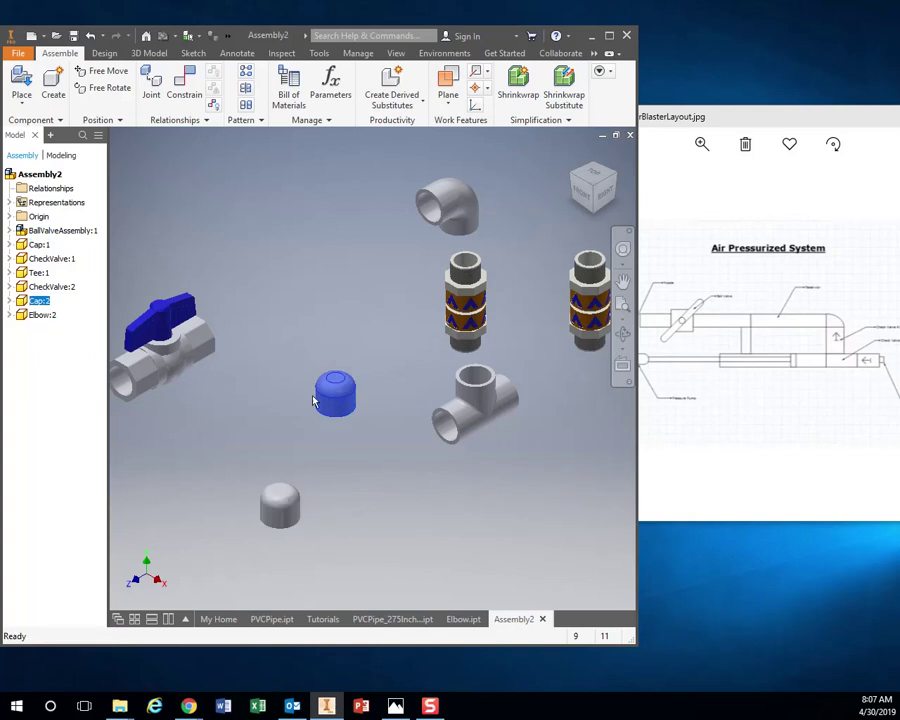
drag(313, 400, 178, 397)
drag(170, 340, 312, 270)
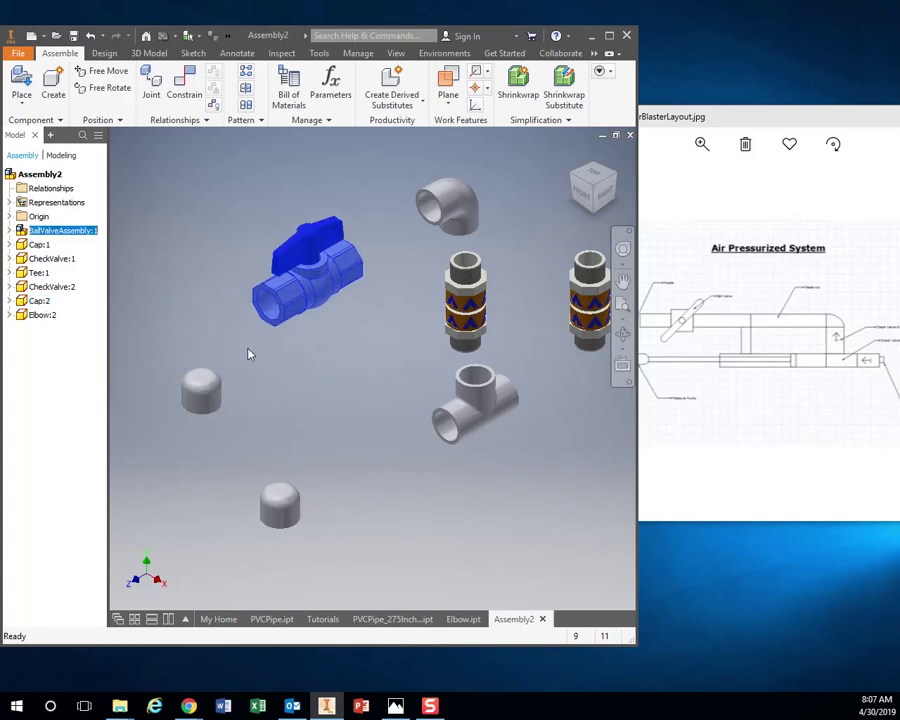
drag(188, 390, 155, 340)
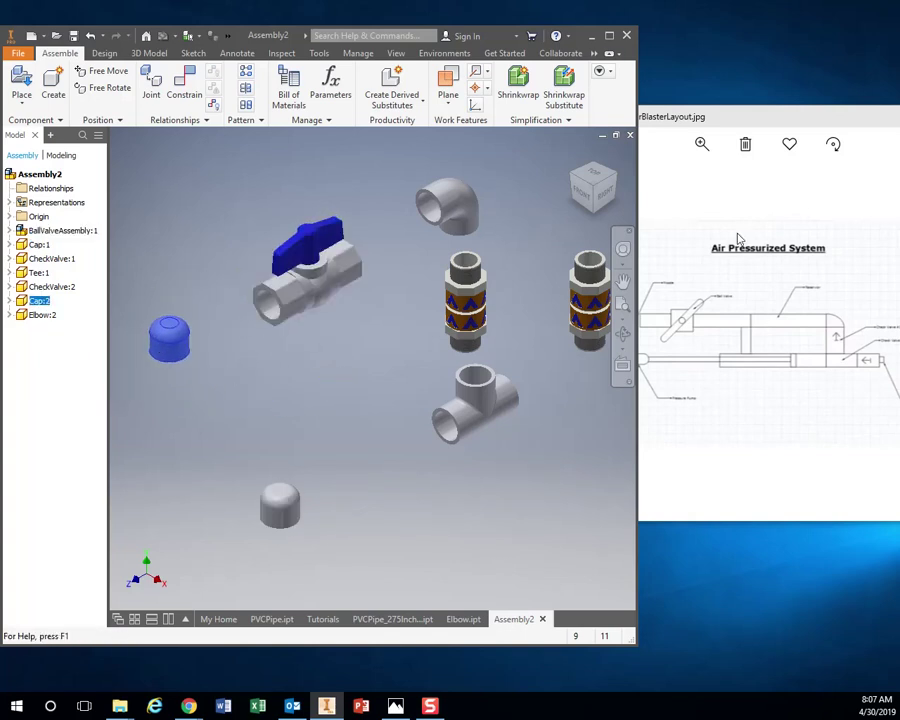
click(609, 35)
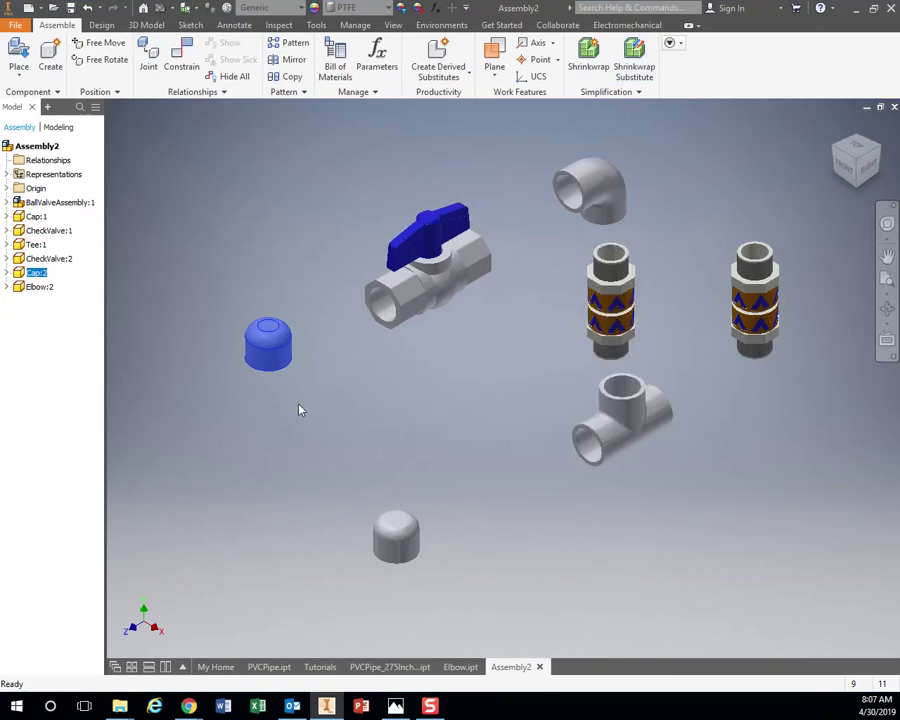
click(183, 238)
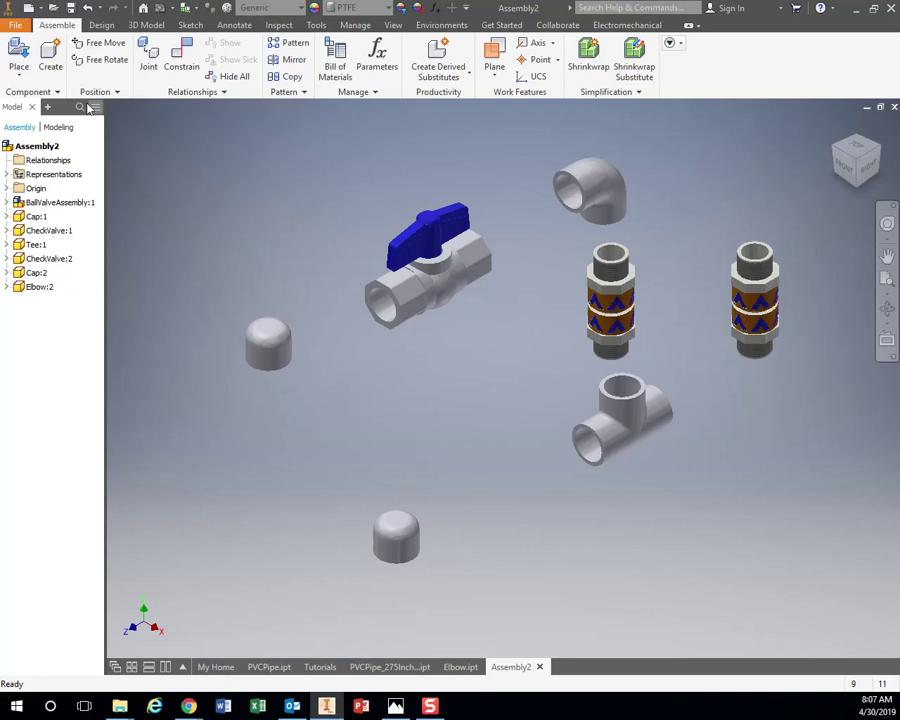
- Browse the Place Component dialog to the WaterBlaster parts folder
click(19, 52)
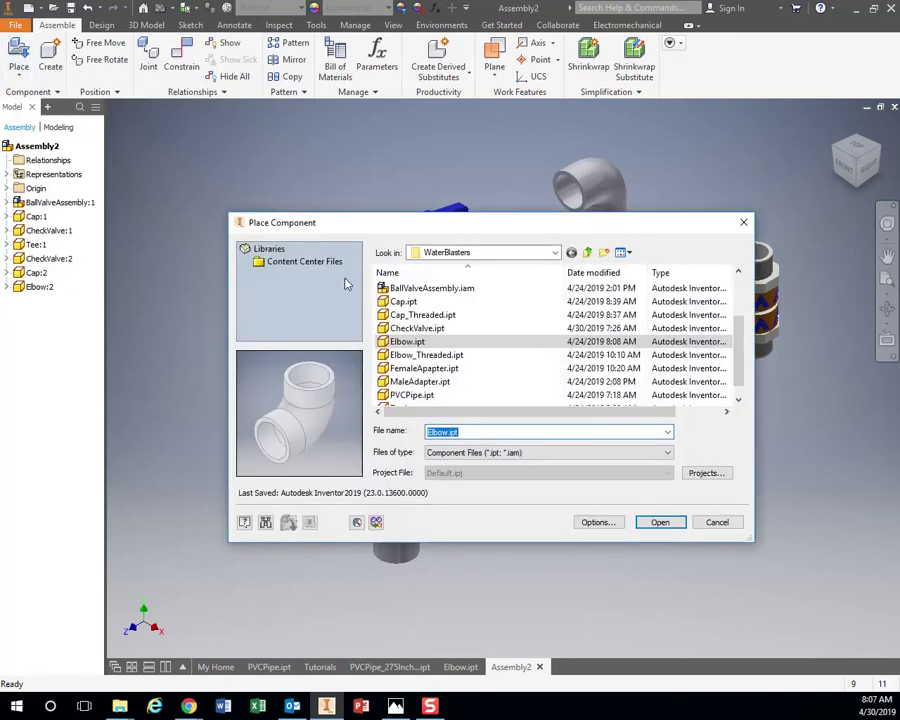
click(556, 252)
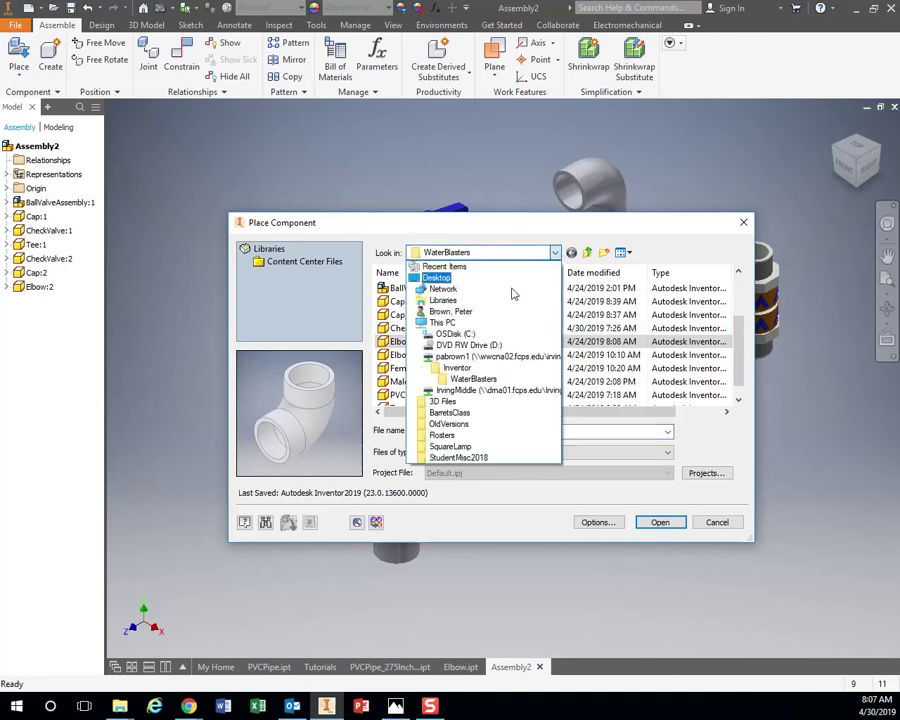
click(454, 367)
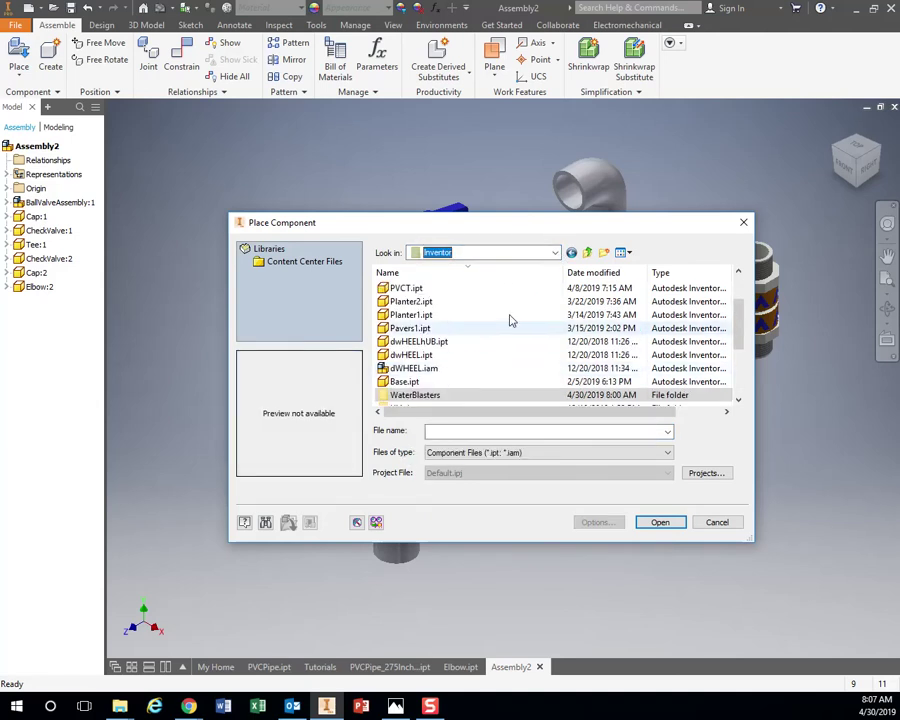
click(589, 255)
scroll(470, 375, down, 8)
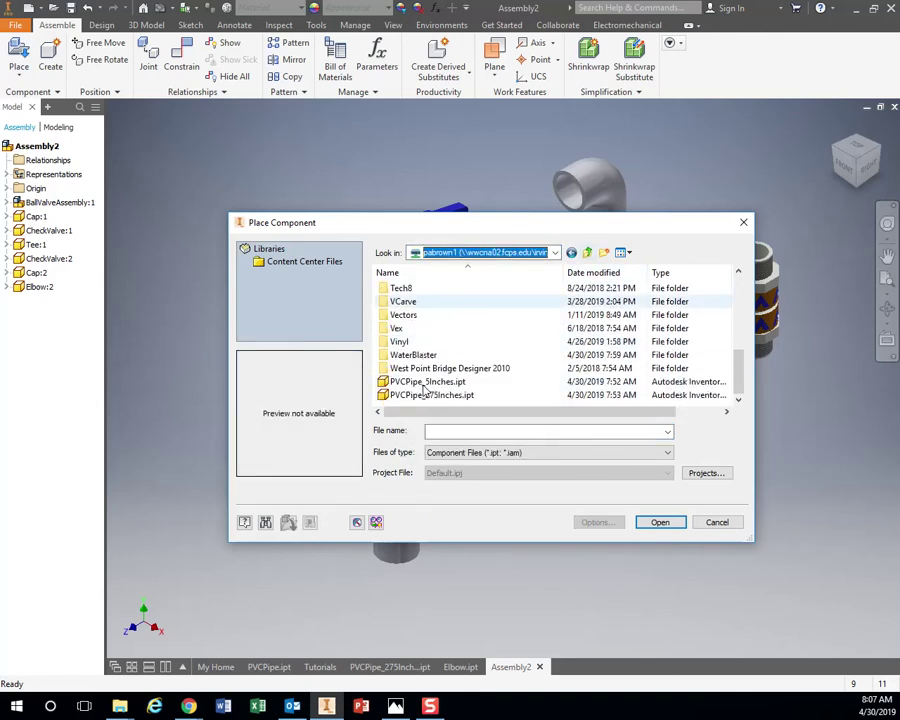
double_click(403, 355)
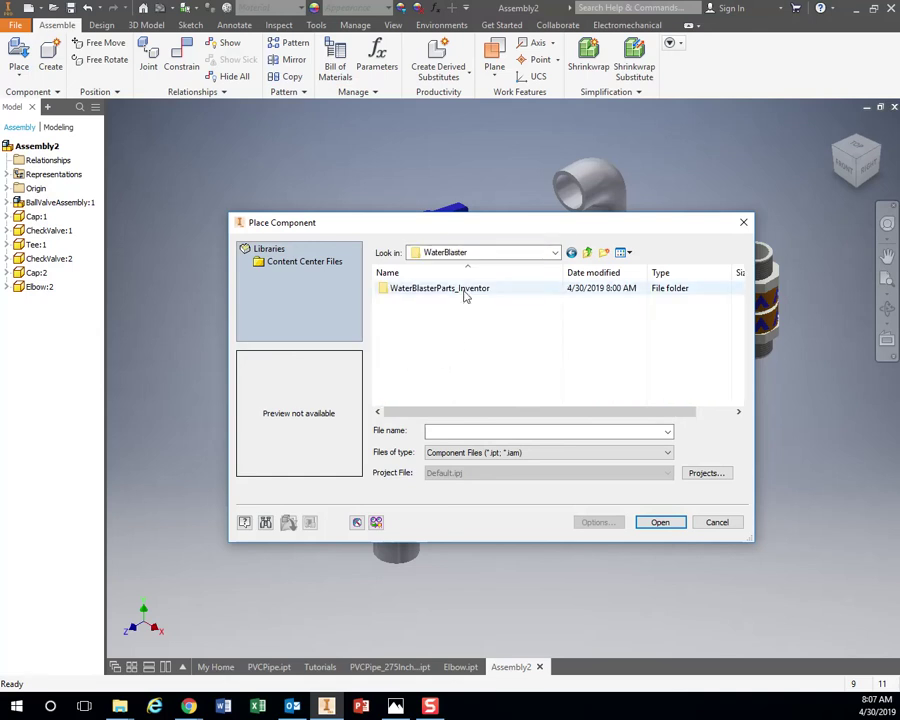
click(587, 252)
scroll(480, 360, down, 1)
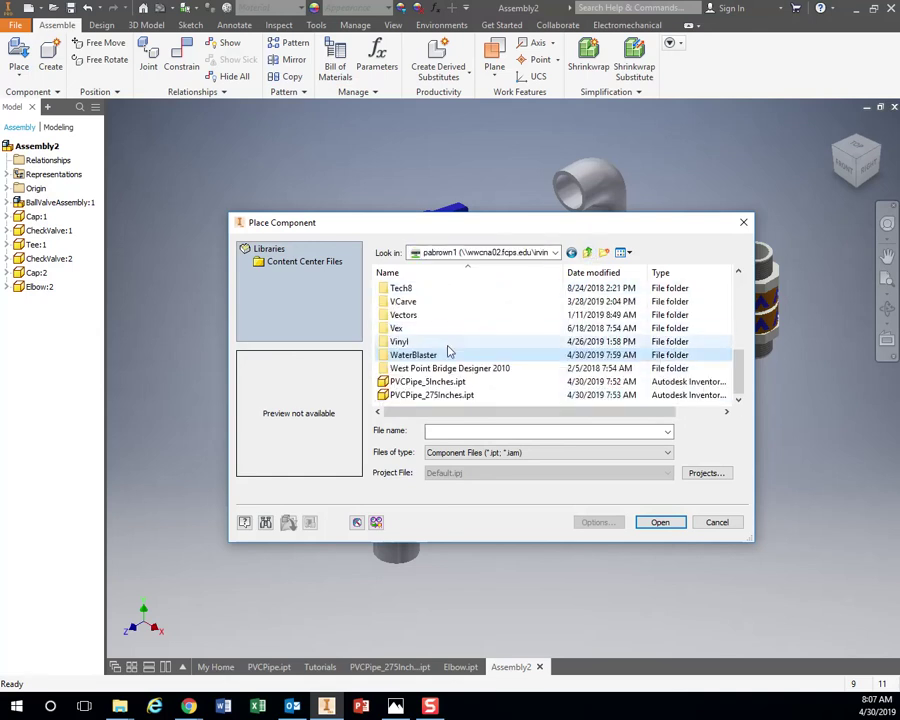
- Open PVCPipe_5Inches.ipt and PVCPipe_275Inches.ipt together, accepting each search-path prompt
click(428, 381)
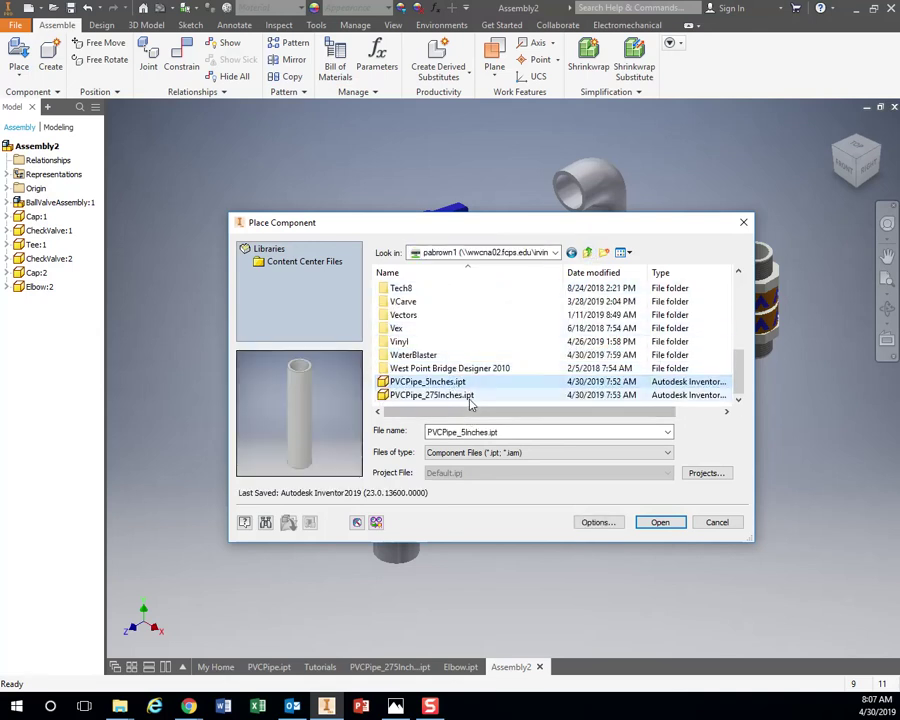
ctrl+click(471, 396)
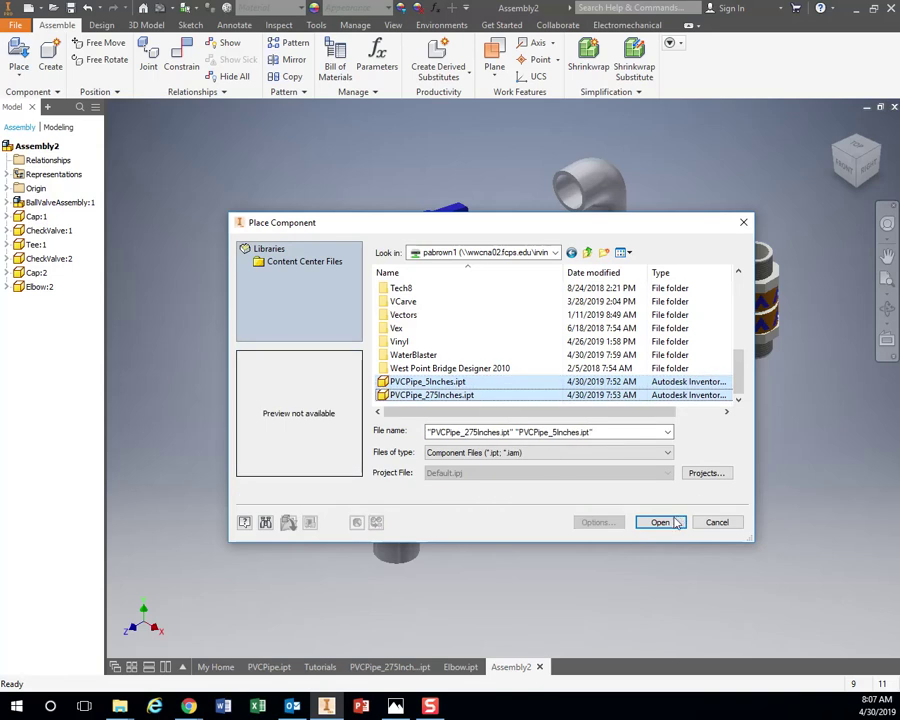
click(660, 522)
click(532, 416)
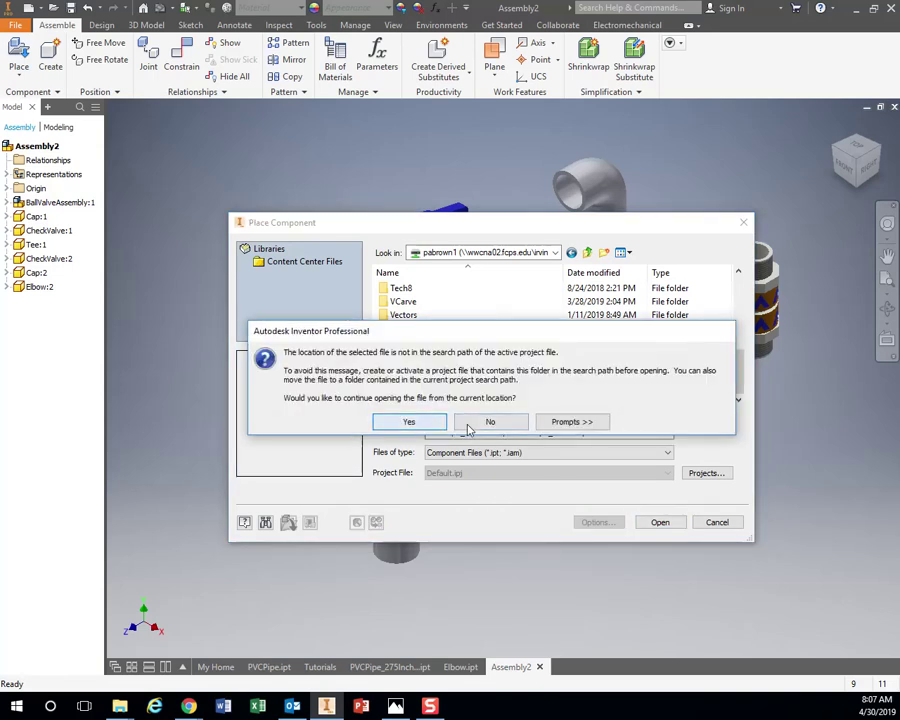
click(409, 421)
click(410, 418)
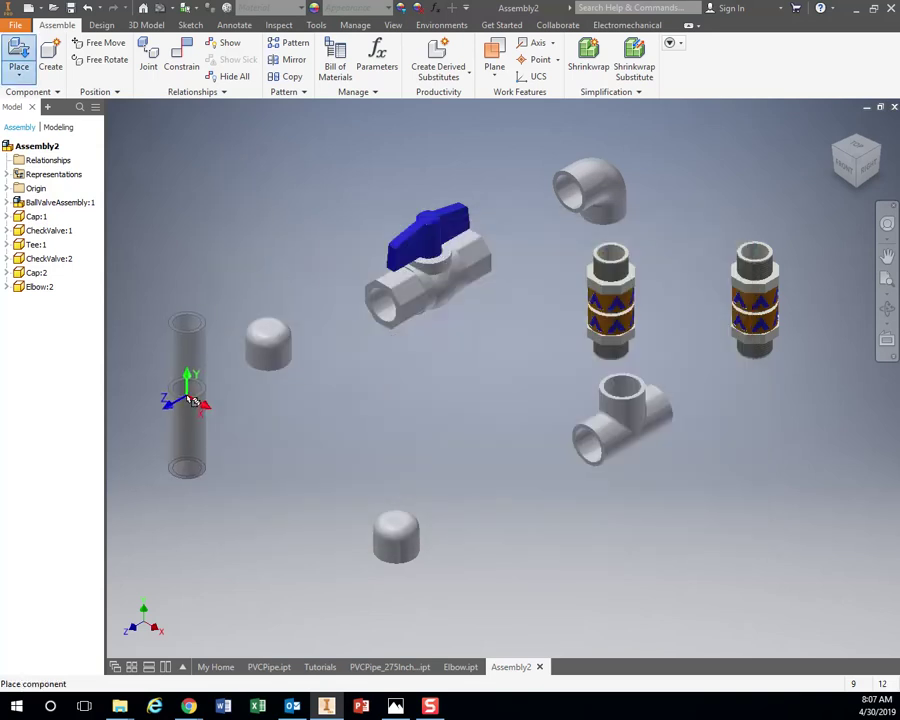
- Place both PVC pipes at the left, arrange them beside Cap:2, and check the layout drawing
click(193, 400)
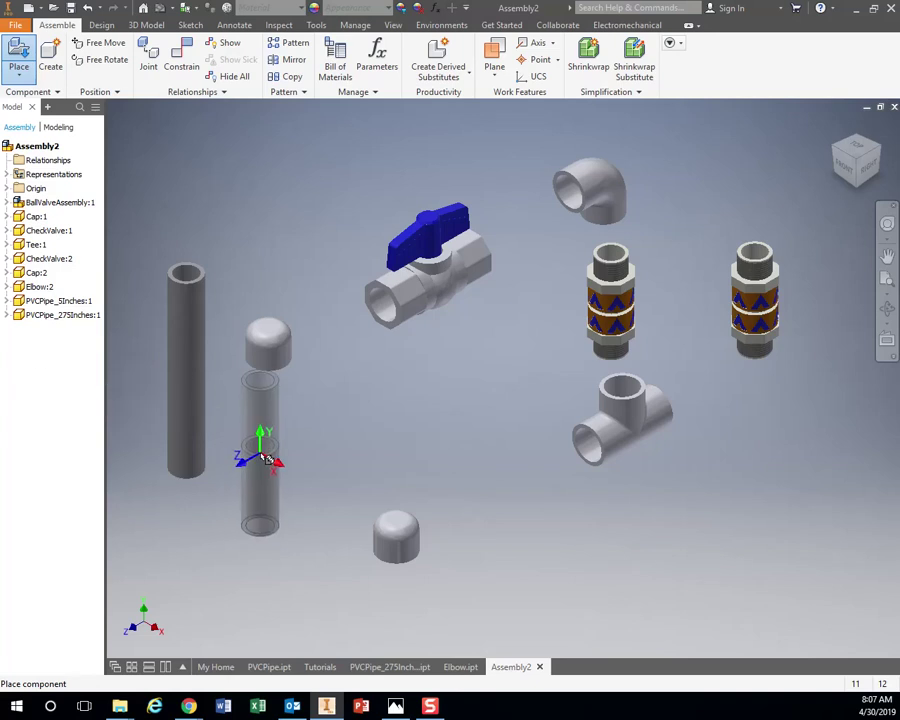
right_click(266, 456)
click(318, 453)
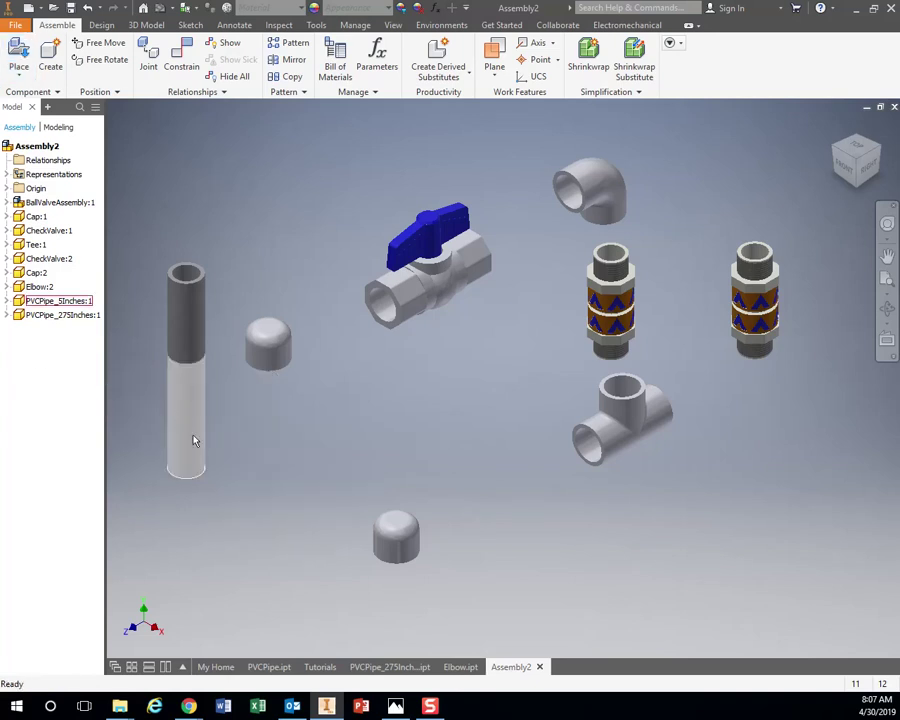
drag(195, 438, 190, 470)
drag(173, 368, 195, 257)
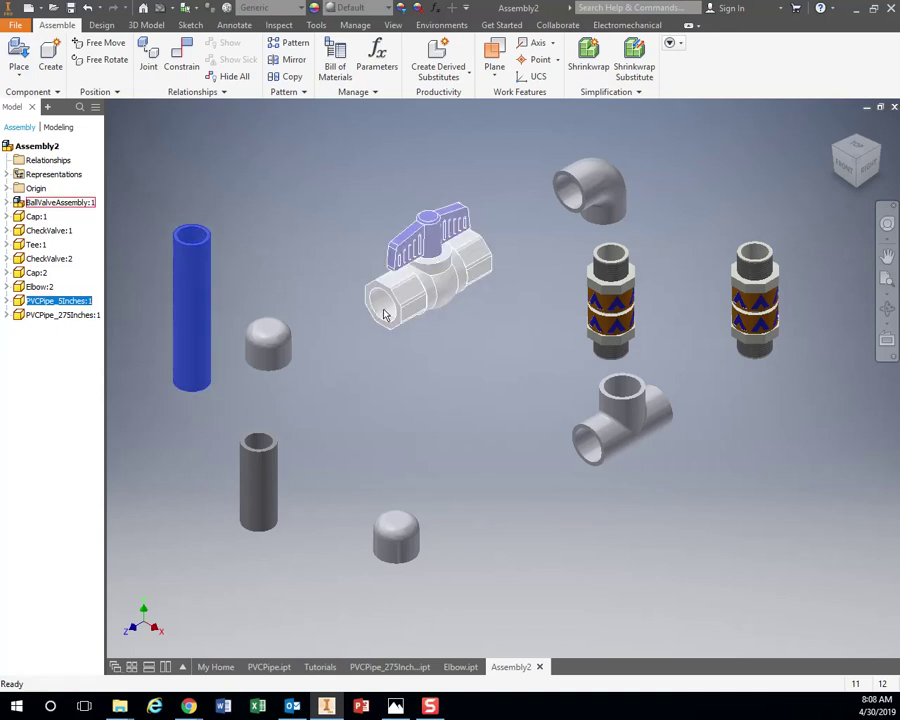
drag(278, 345, 243, 375)
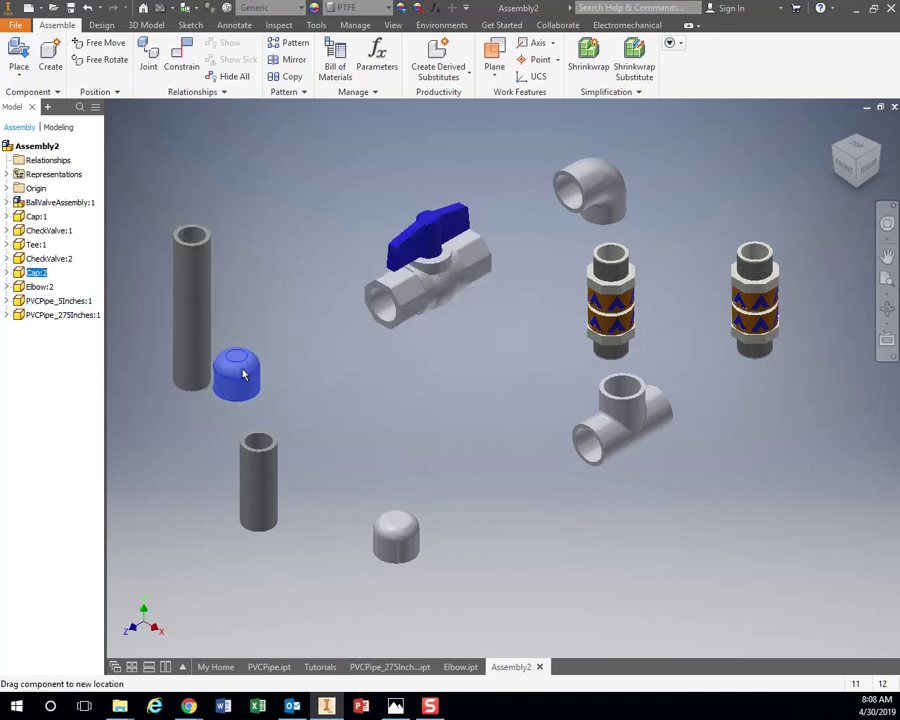
drag(197, 296, 171, 305)
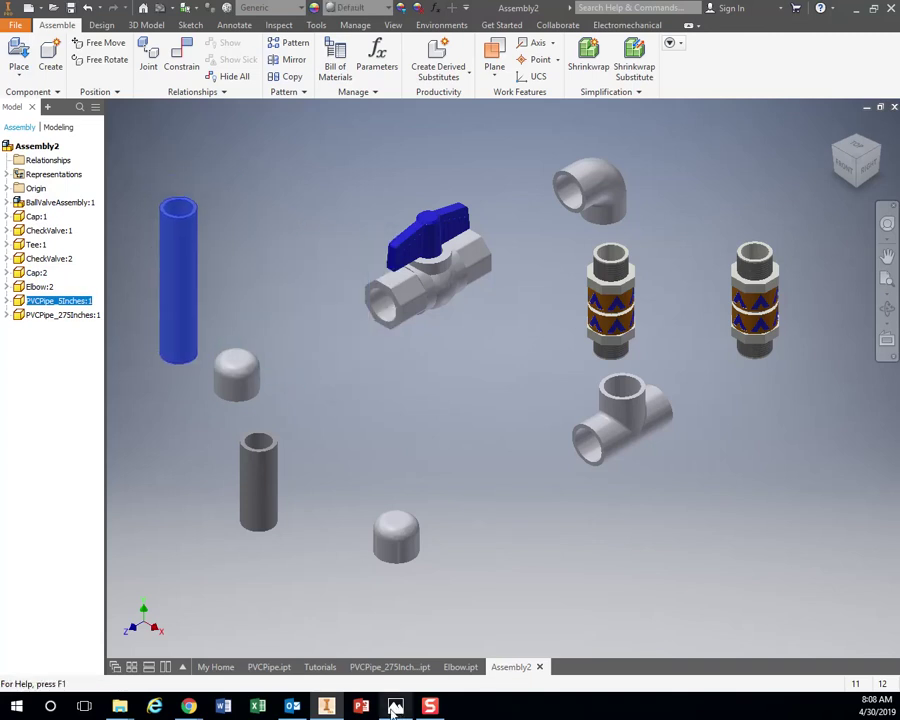
click(396, 707)
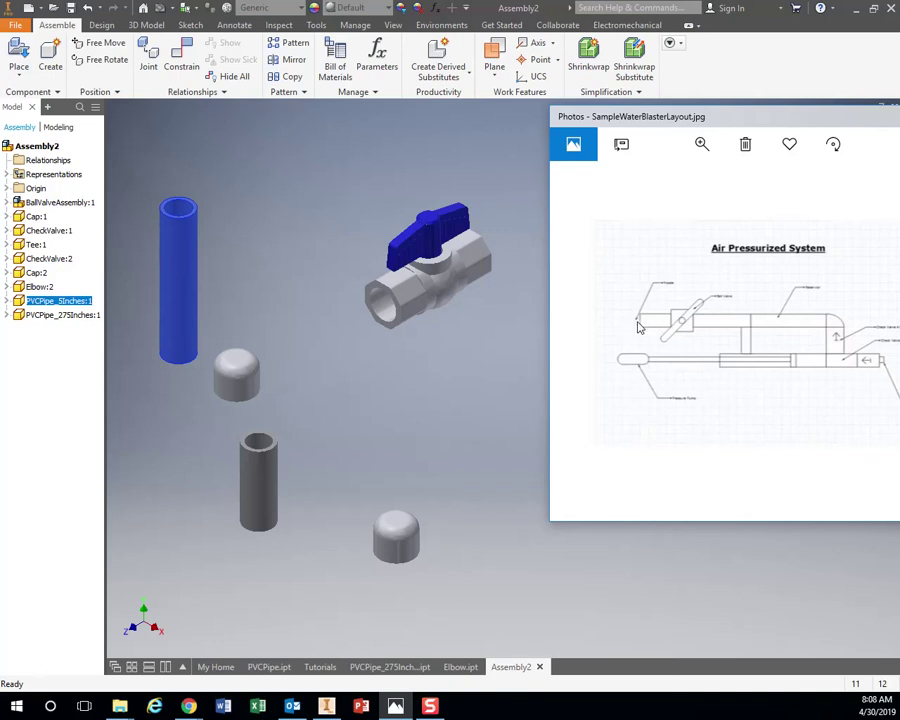
click(368, 364)
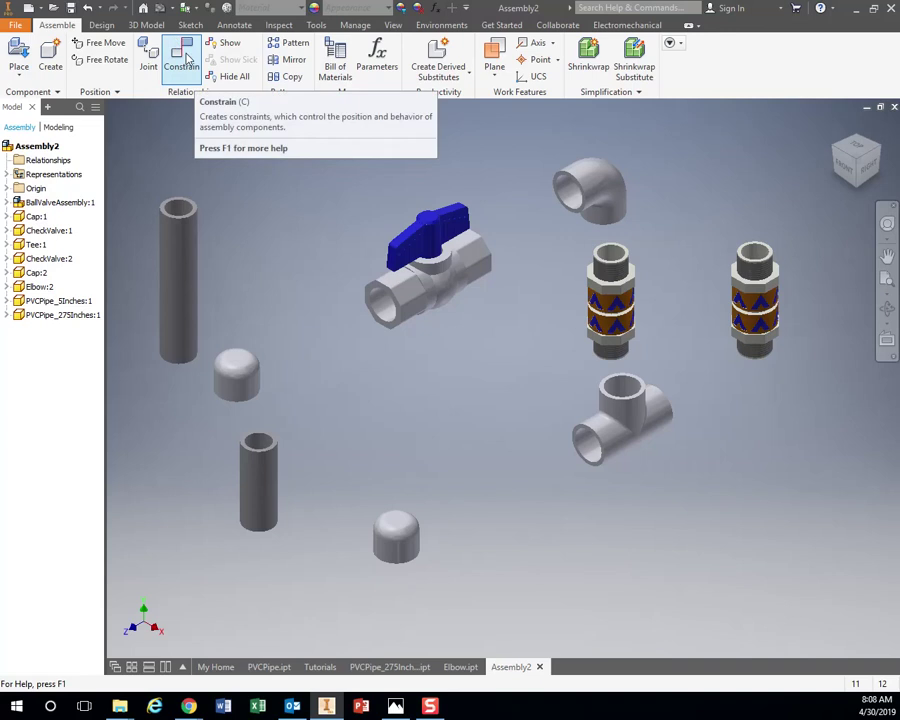
- Add an Insert constraint joining the long pipe's top edge to the ball valve's open end
click(186, 60)
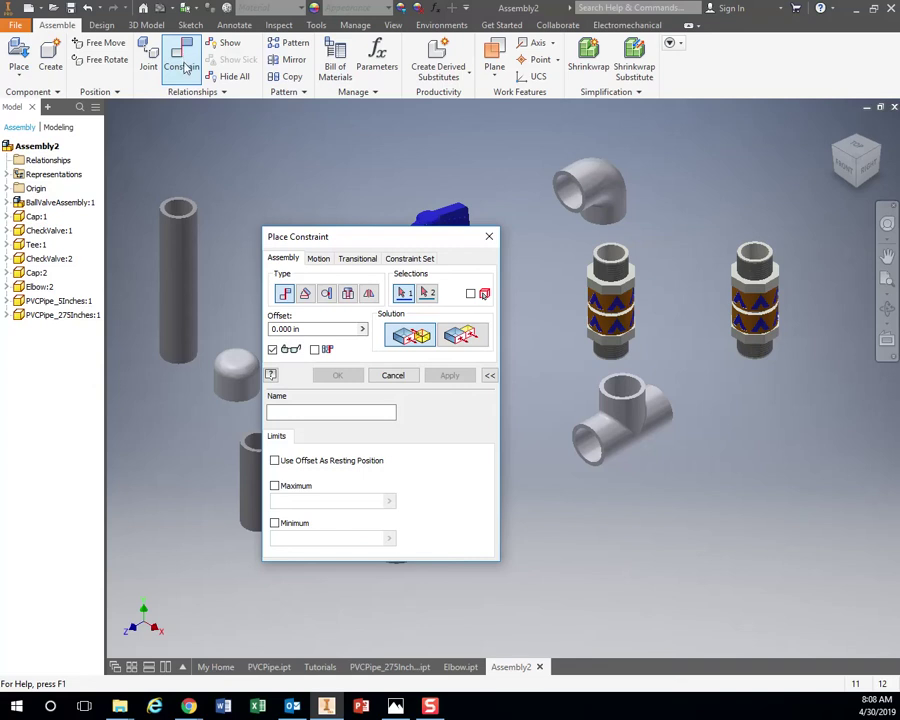
click(348, 293)
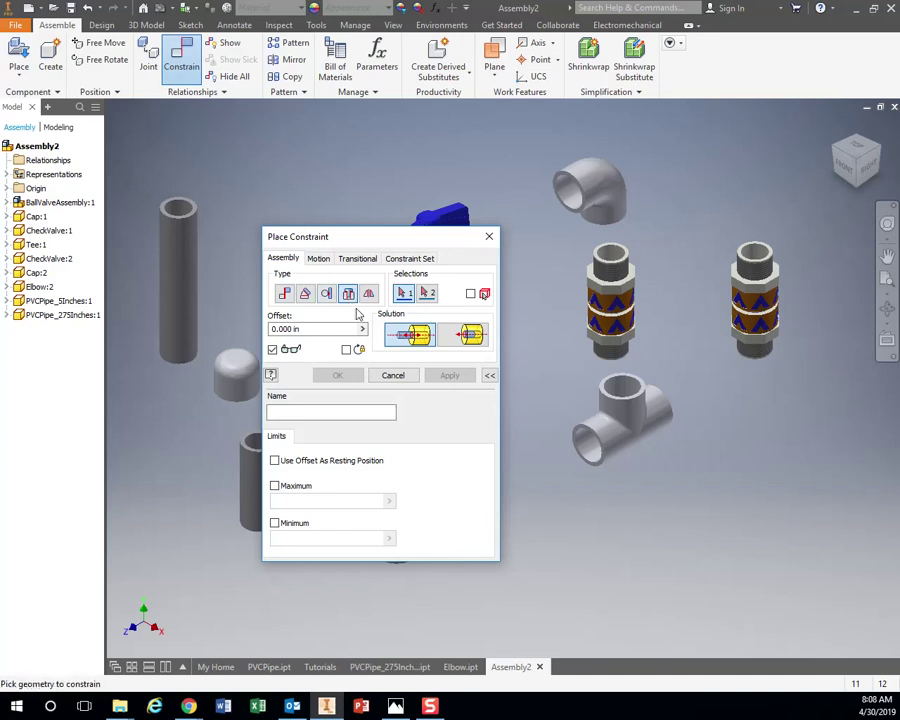
drag(343, 241, 623, 213)
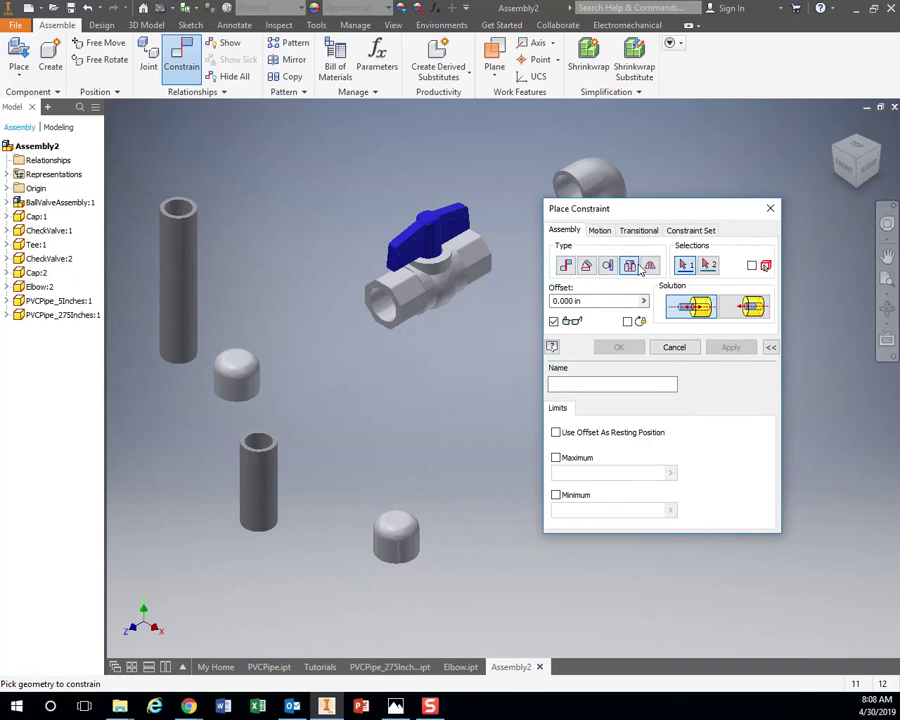
click(199, 213)
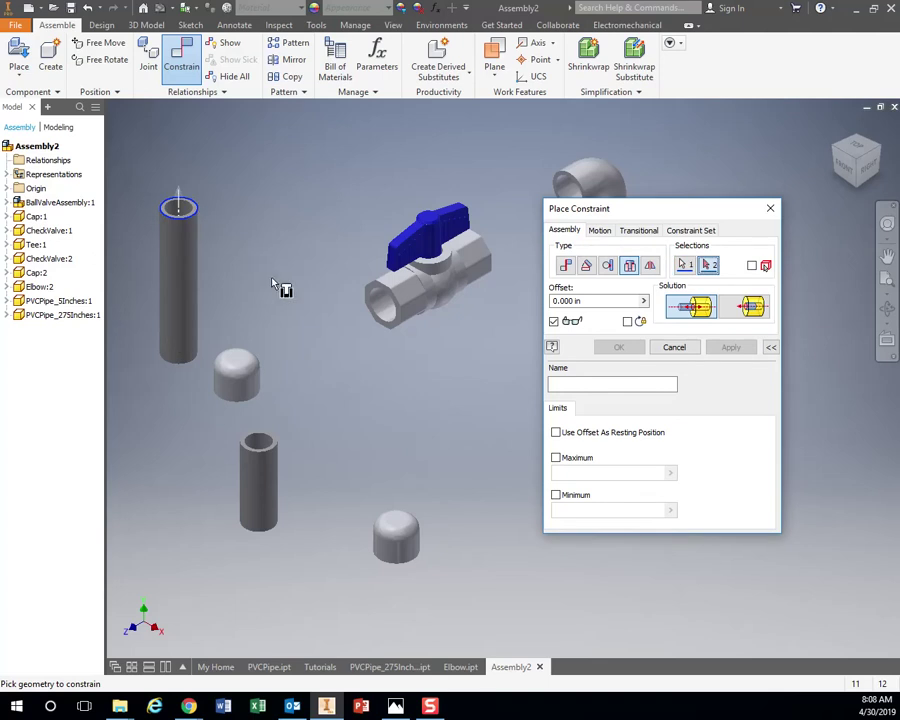
click(378, 313)
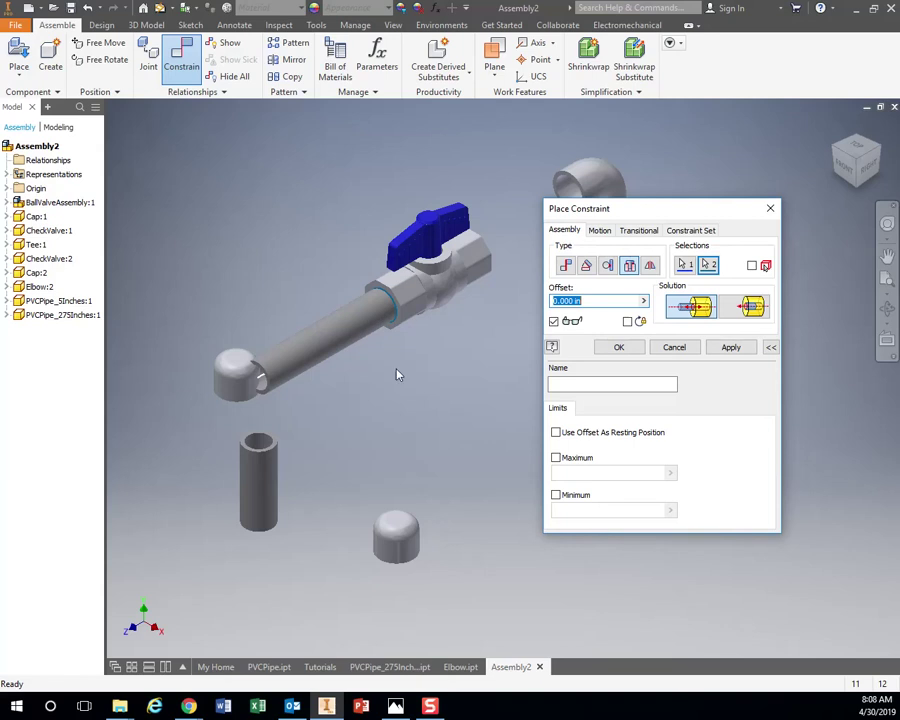
click(729, 346)
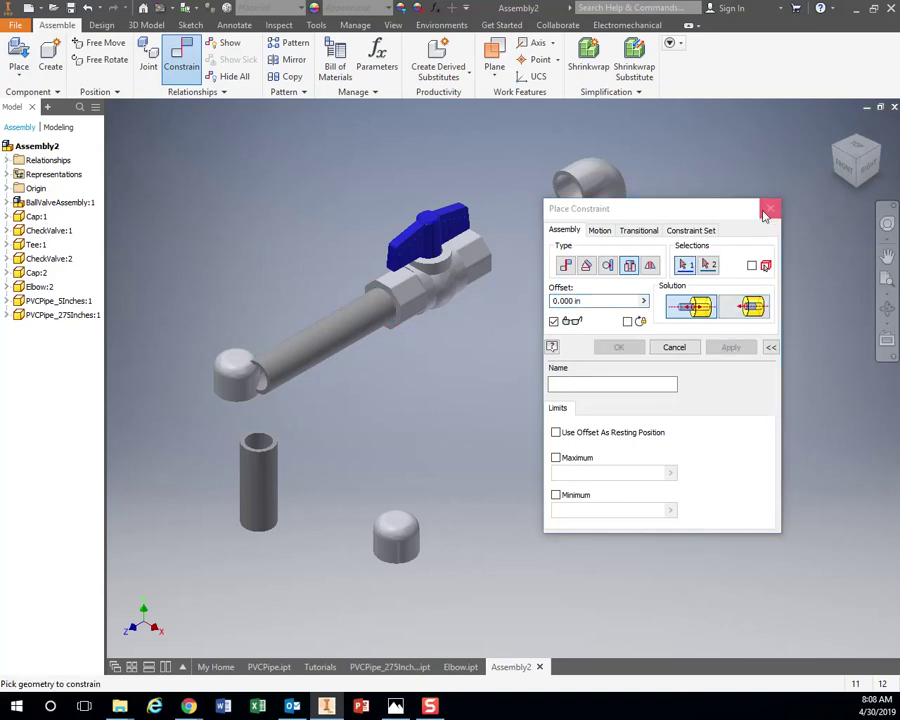
click(770, 210)
drag(352, 344, 373, 330)
- Move Cap:2 up so it sits beside the free end of the long pipe
click(434, 360)
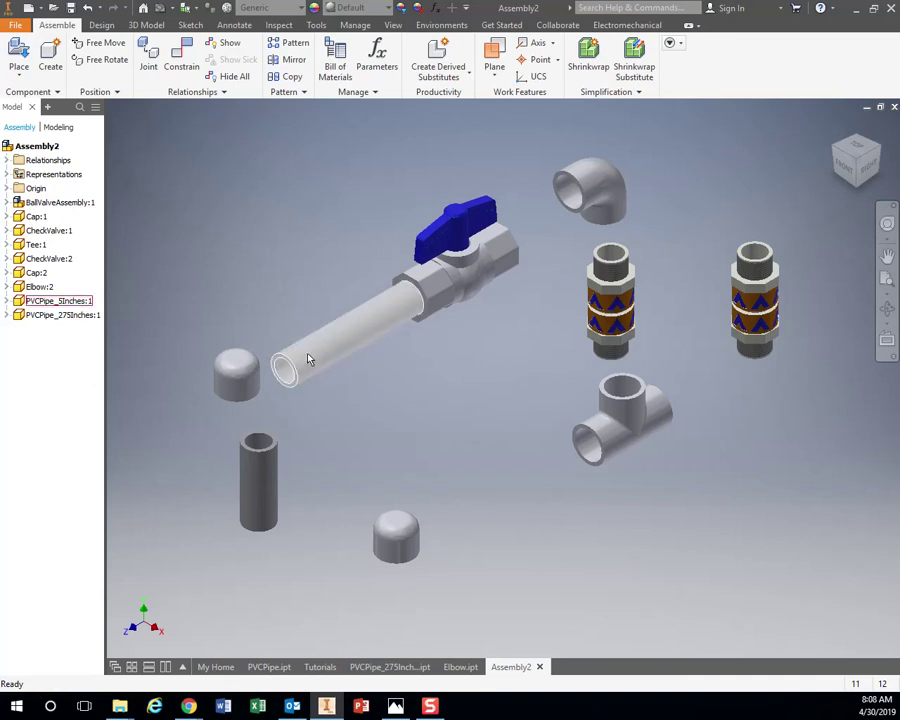
click(245, 380)
drag(245, 380, 231, 360)
click(229, 365)
click(259, 378)
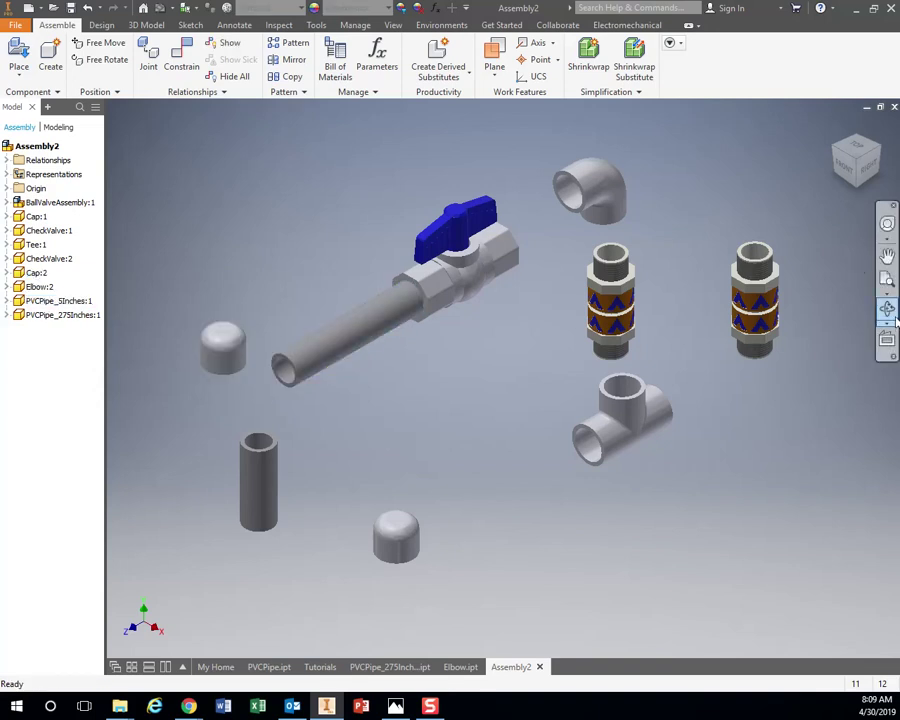
- Orbit the assembly to view it from below and drag the short pipe down out of the way
click(889, 312)
drag(490, 380, 570, 460)
click(887, 310)
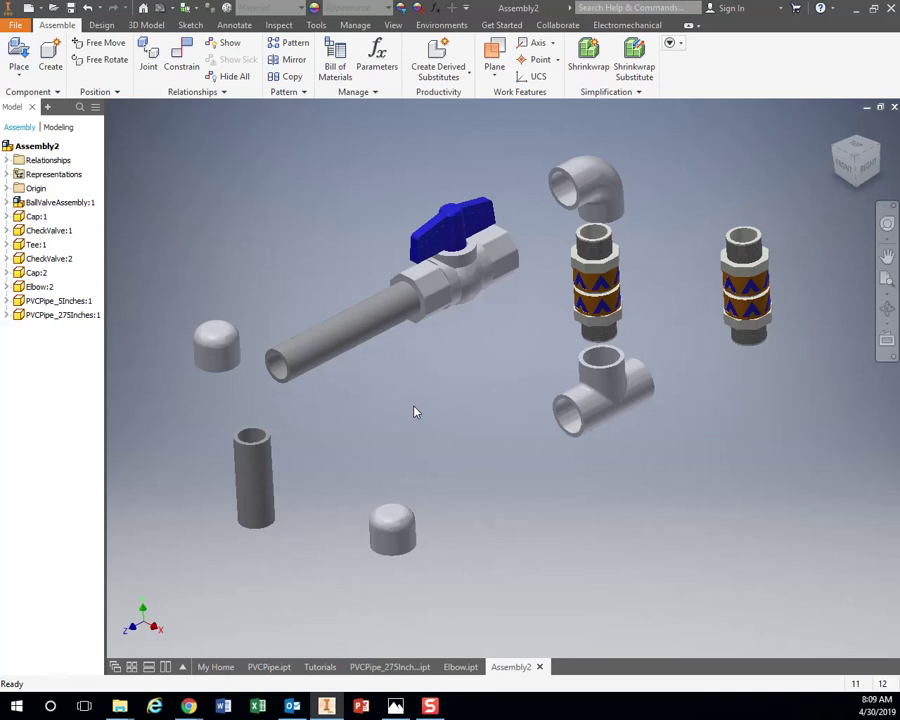
shift+middle_drag(415, 411, 398, 317)
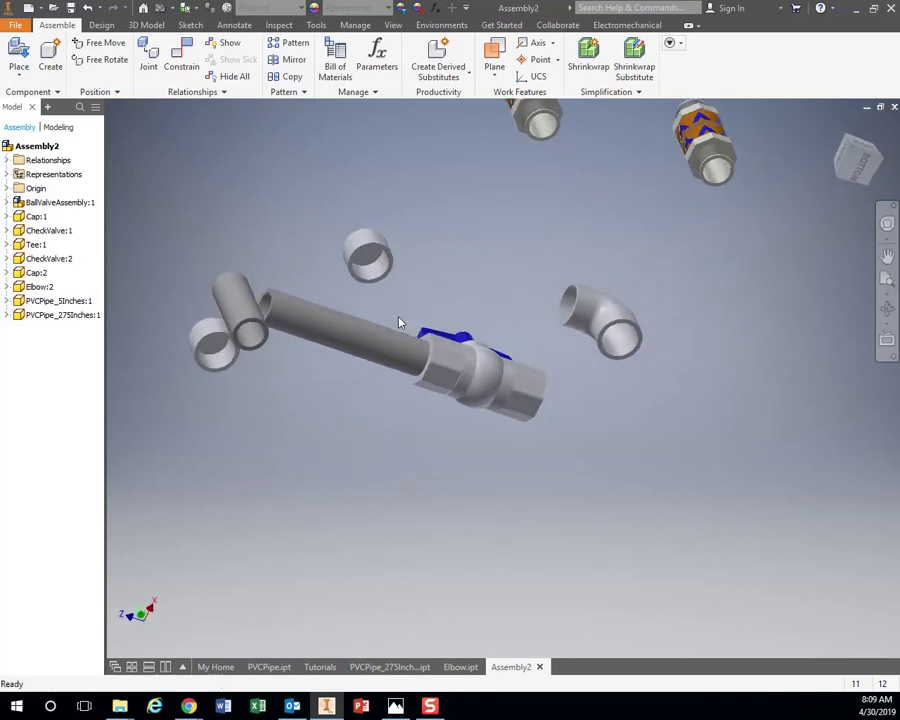
drag(241, 322, 502, 550)
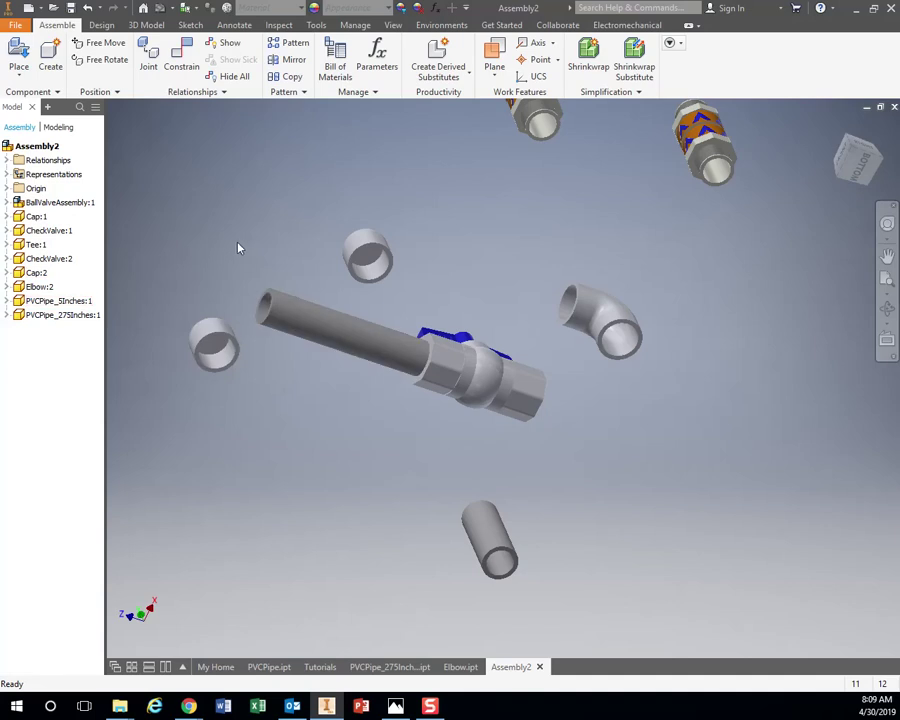
click(181, 58)
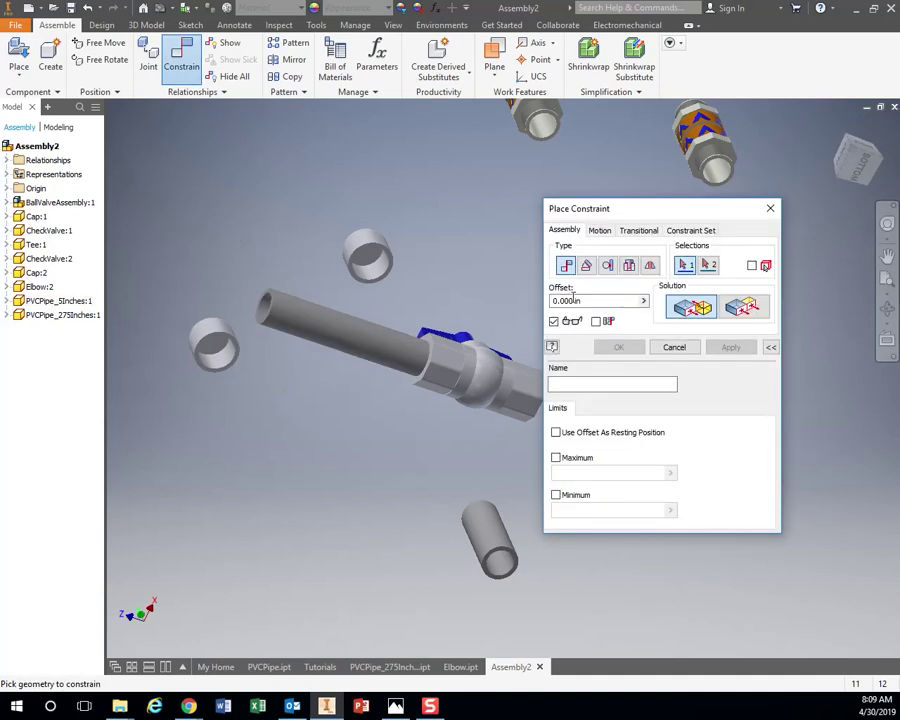
- Apply an Insert constraint between Cap:2's circular edge and the long pipe's free end edge
click(631, 267)
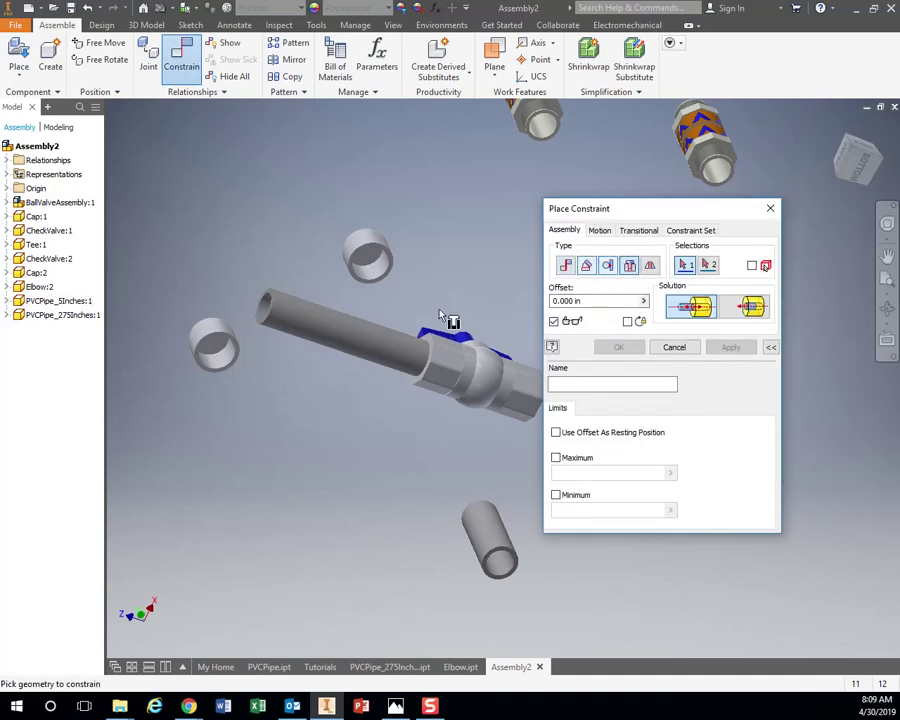
click(229, 365)
click(271, 320)
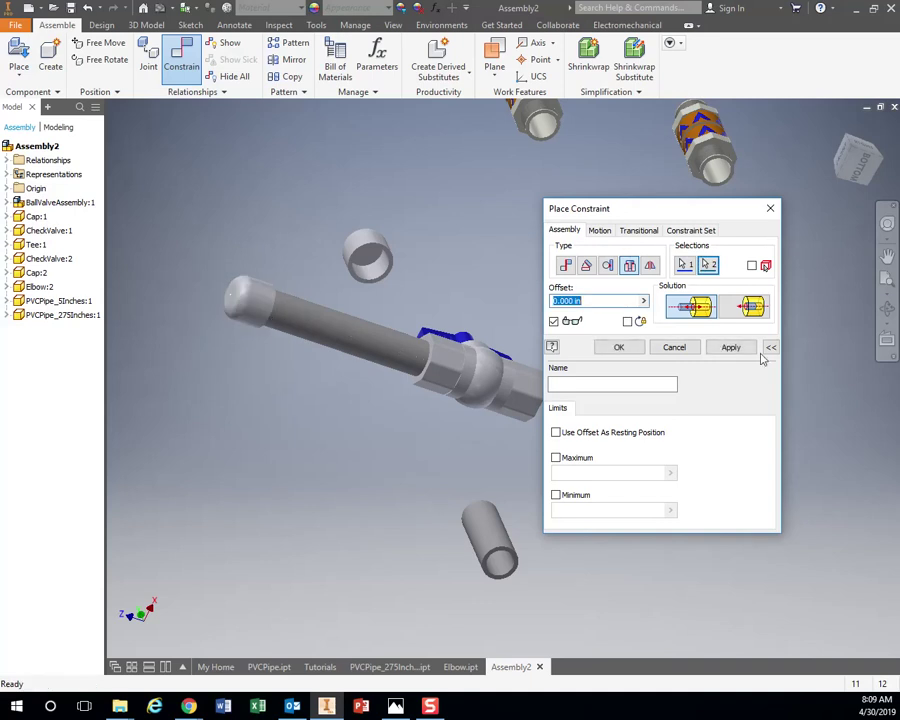
click(742, 356)
click(770, 208)
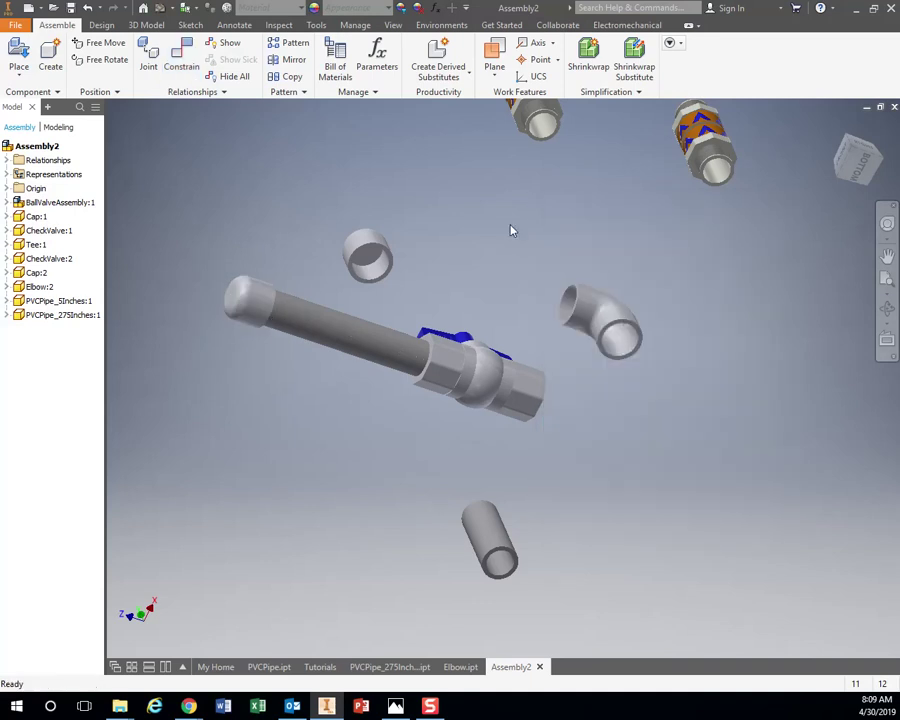
- Rotate the view so the capped pipe lies level, then zoom in on it
key(F4)
drag(500, 236, 236, 235)
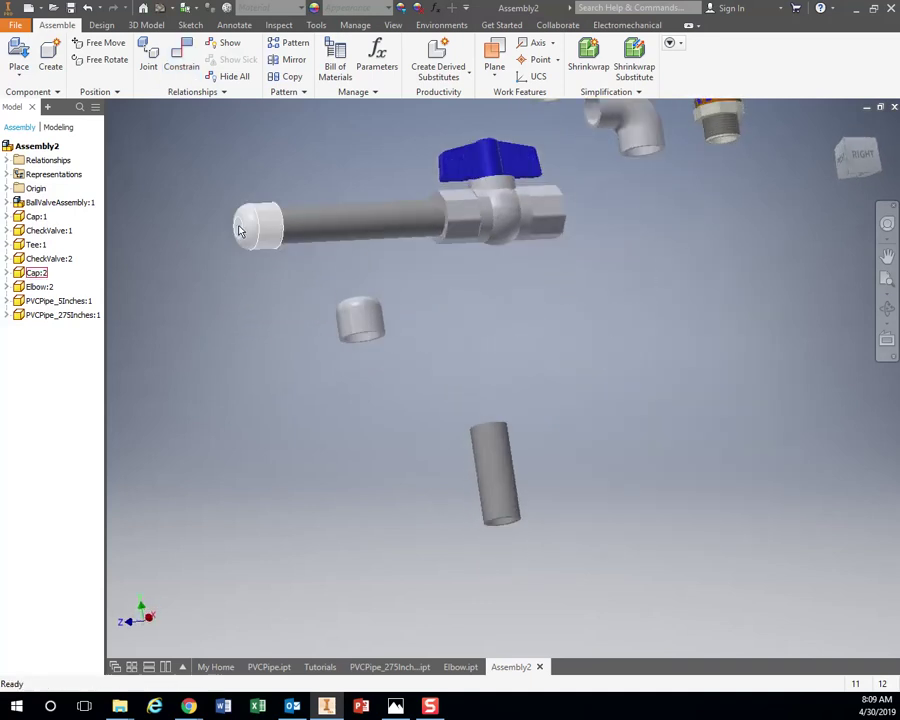
key(F2)
scroll(516, 384, up, 2)
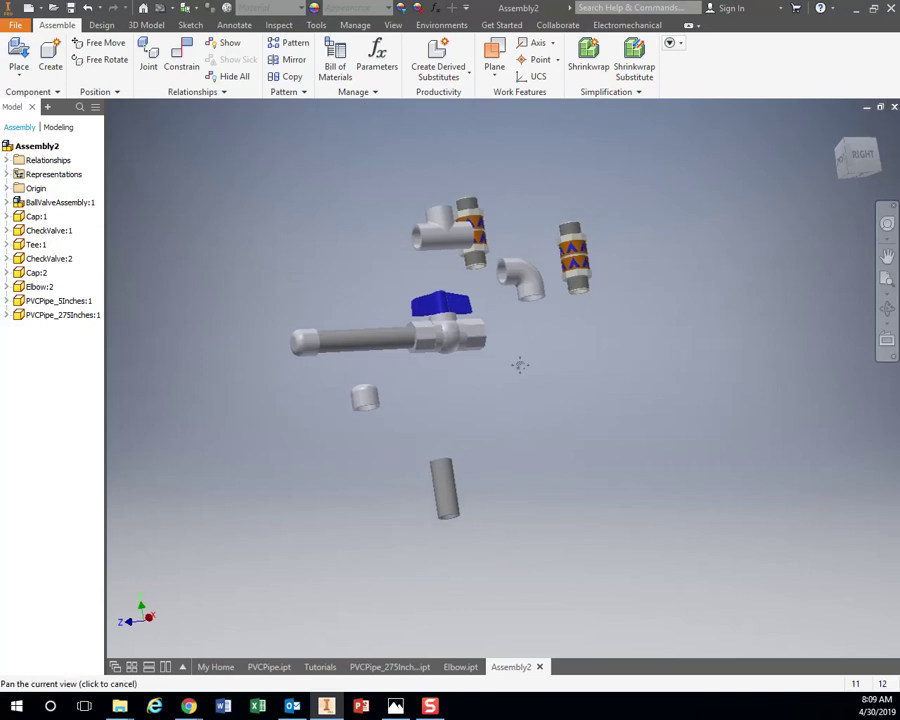